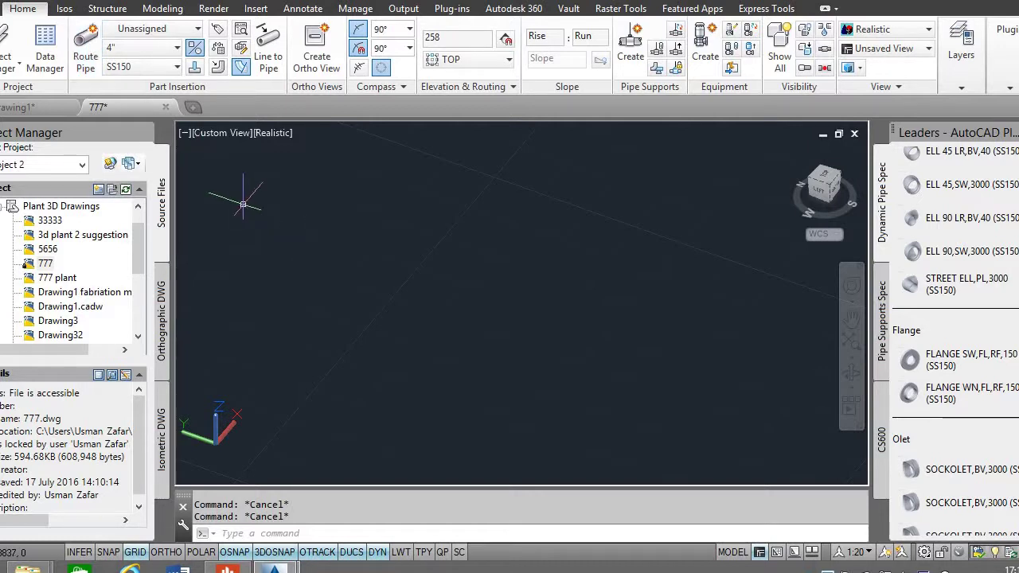
Launch Route Pipe in the empty 777 model with 4" size and SS150 spec.
{"action": "left_click", "coordinate": [243, 204]}
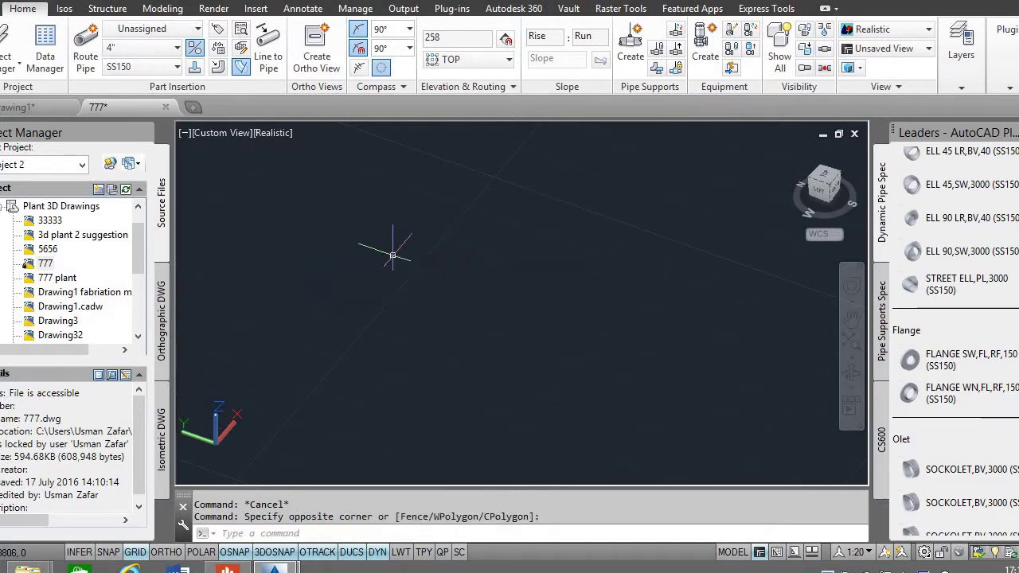
Draw one straight diagonal 4" pipe run and pick FLANGE SW,FL,RF,150 from the palette.
{"action": "key", "text": "Return"}
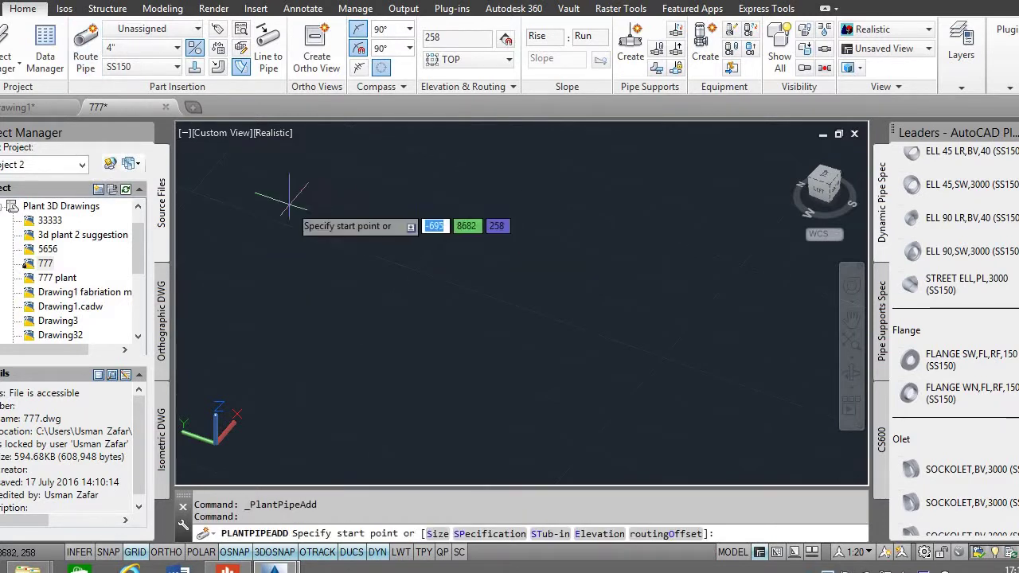
{"action": "left_click", "coordinate": [261, 205]}
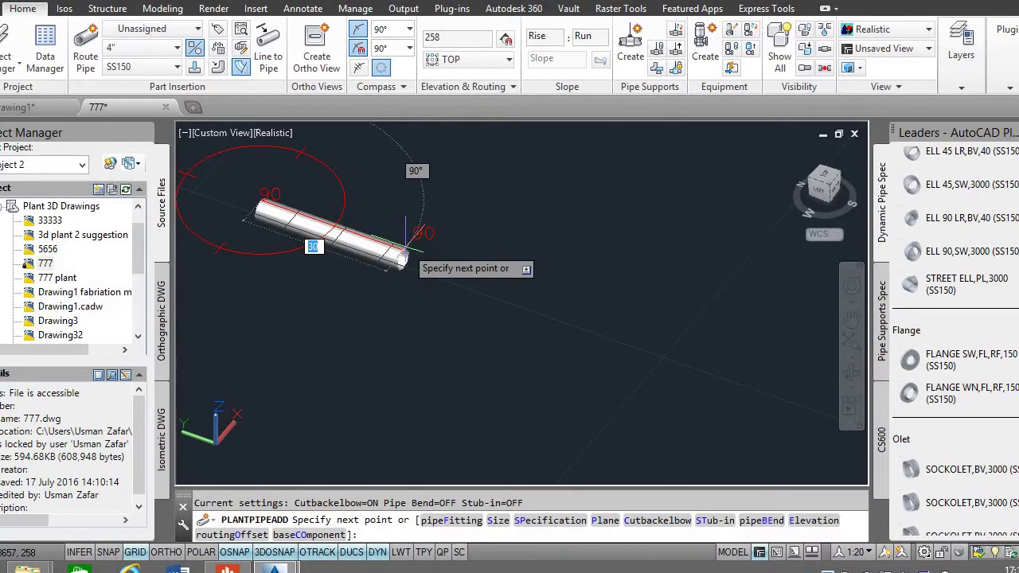
{"action": "left_click", "coordinate": [455, 274]}
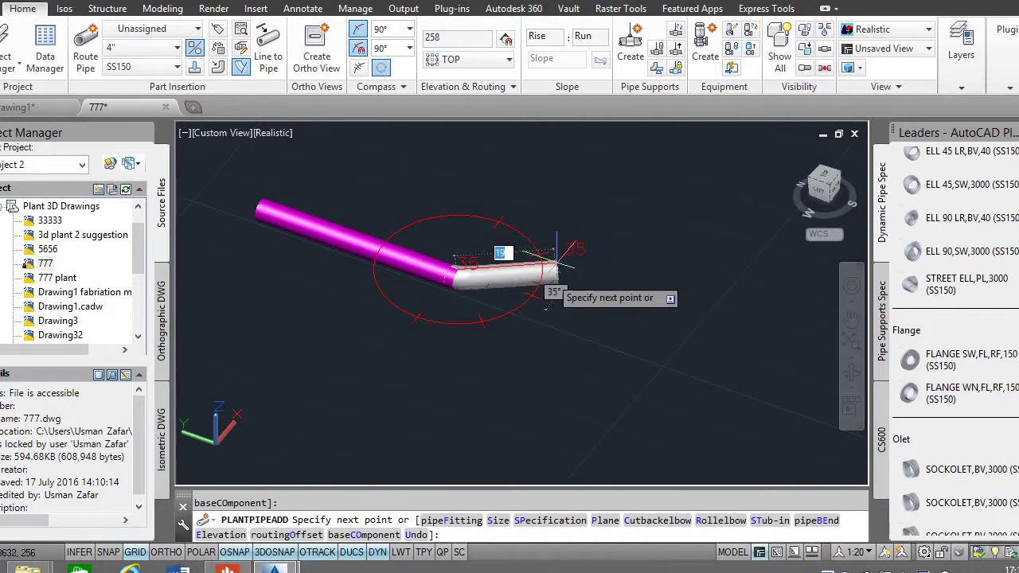
{"action": "key", "text": "Escape"}
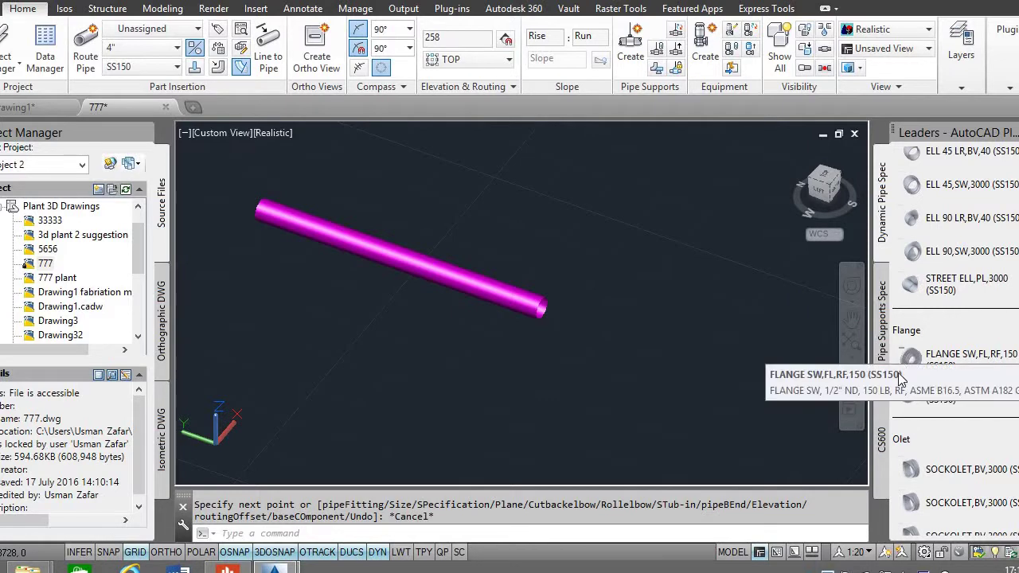
{"action": "left_click", "coordinate": [908, 398]}
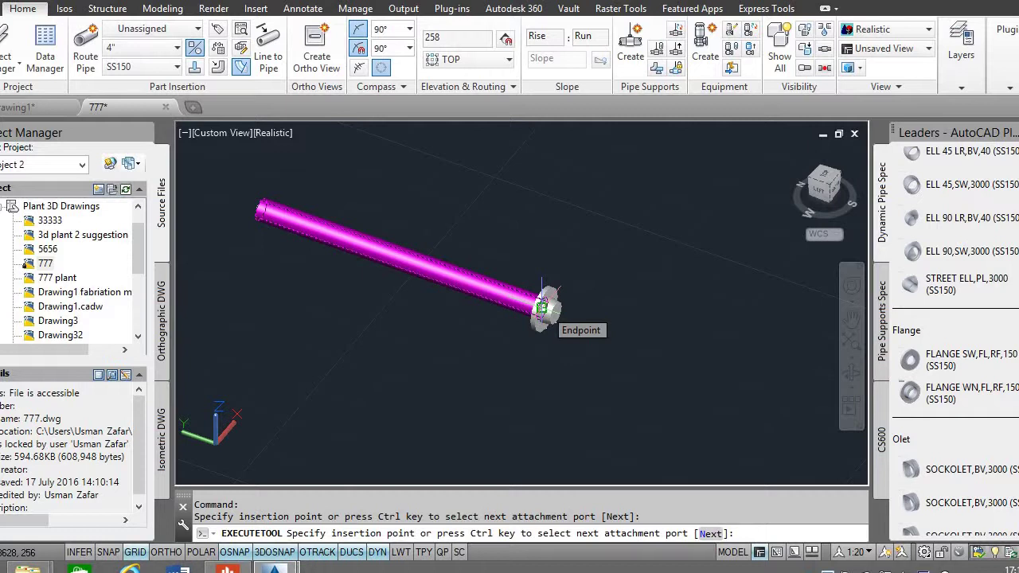
Snap the FLANGE SW,FL,RF,150 onto the pipe's lower-right end at 0 rotation.
{"action": "left_click", "coordinate": [541, 306]}
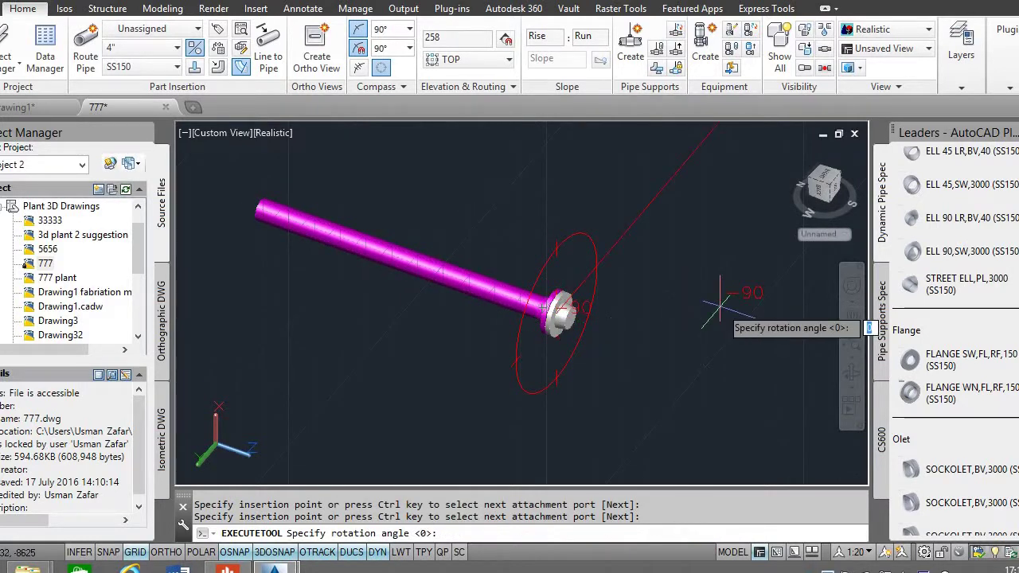
{"action": "key", "text": "Return"}
{"action": "key", "text": "Escape"}
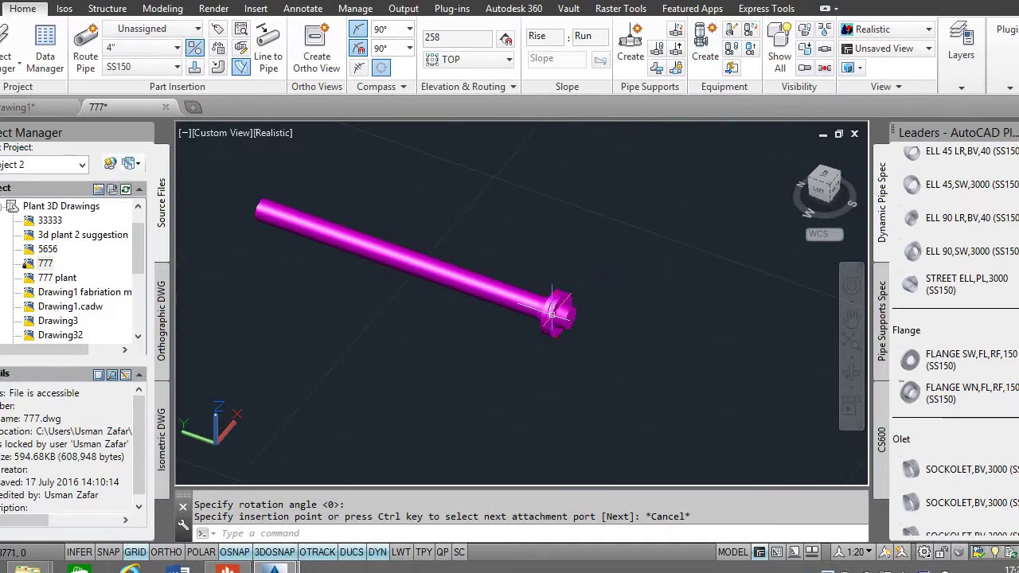
Create a default Pump - Centrifugal Pump and place it below-right of the flanged pipe end.
{"action": "left_click", "coordinate": [705, 44]}
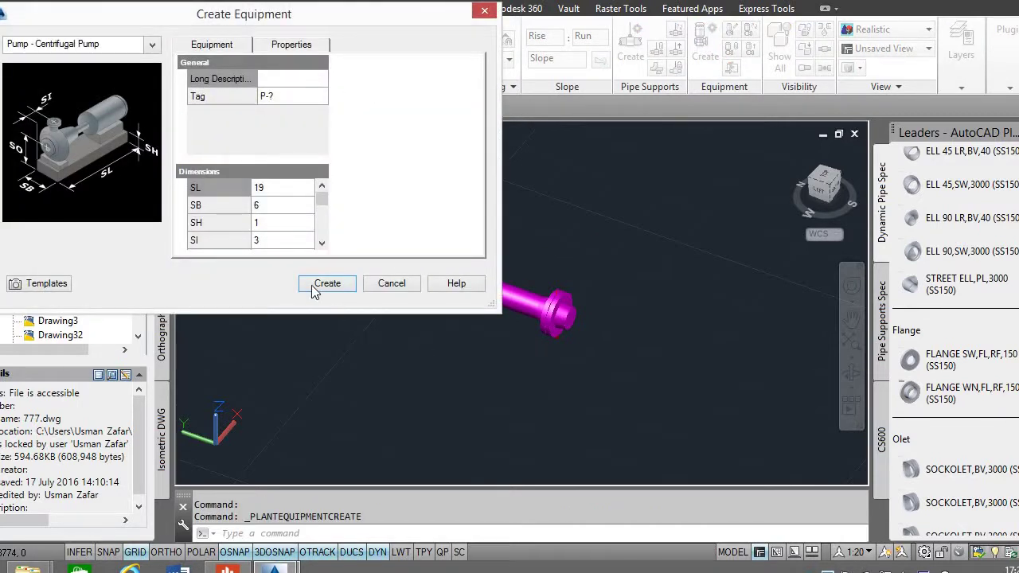
{"action": "left_click", "coordinate": [151, 45]}
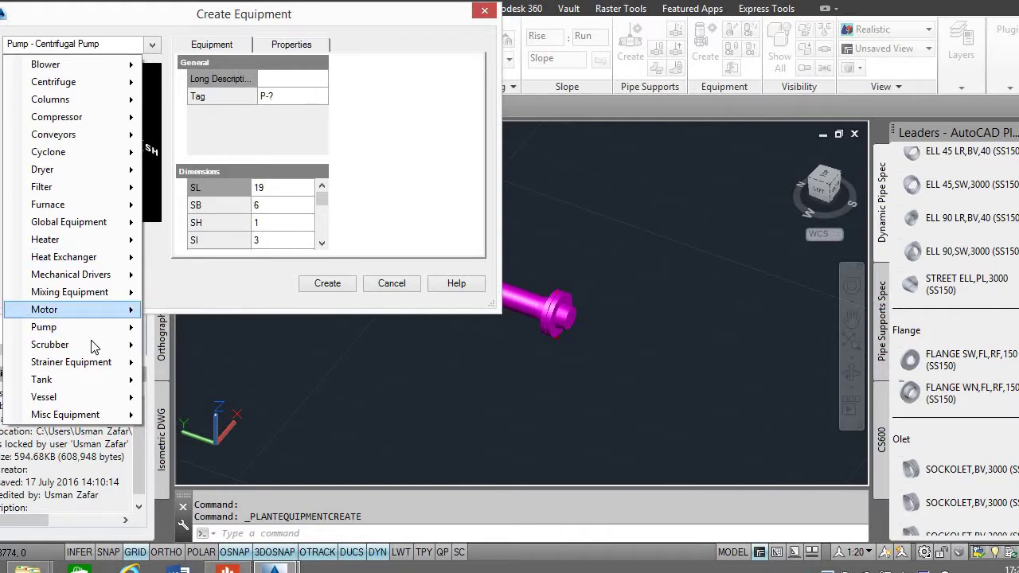
{"action": "left_click", "coordinate": [290, 295]}
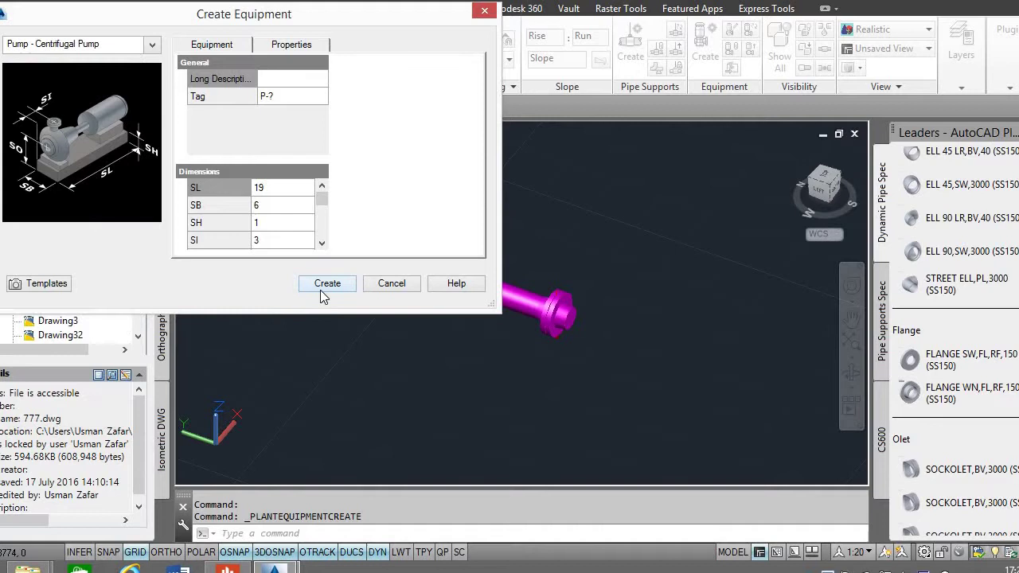
{"action": "left_click", "coordinate": [328, 283]}
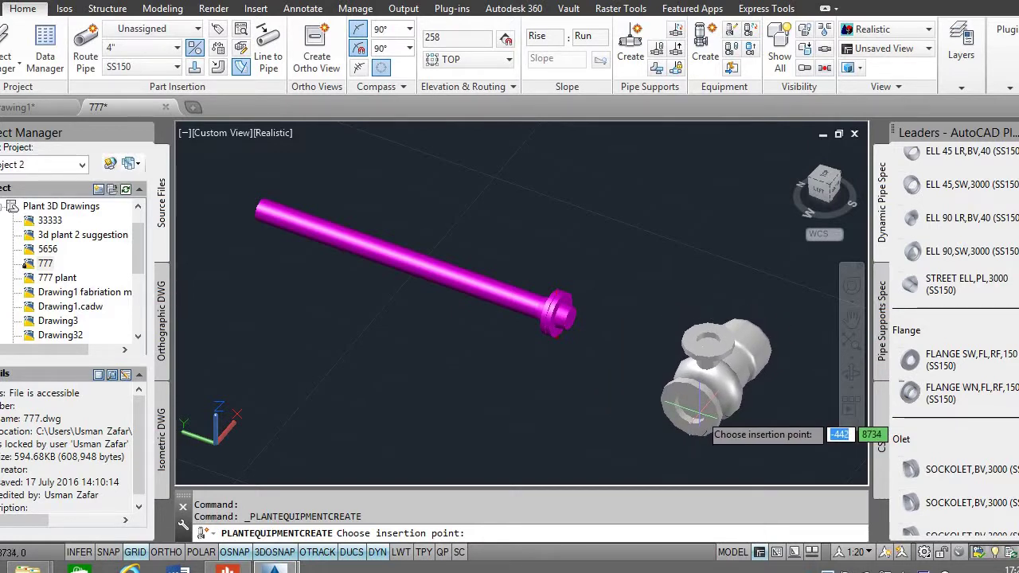
{"action": "left_click", "coordinate": [696, 412]}
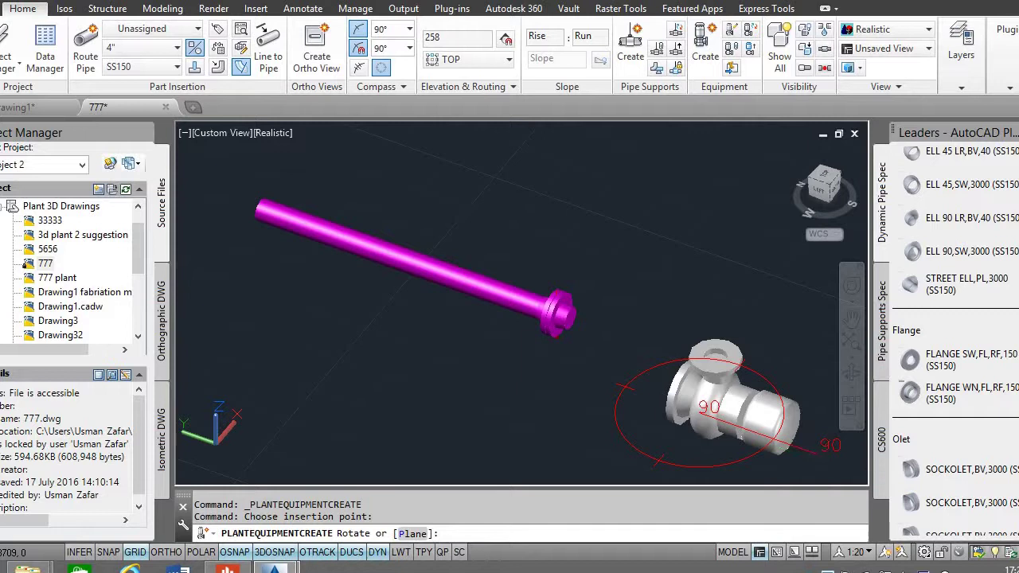
{"action": "left_click", "coordinate": [814, 459]}
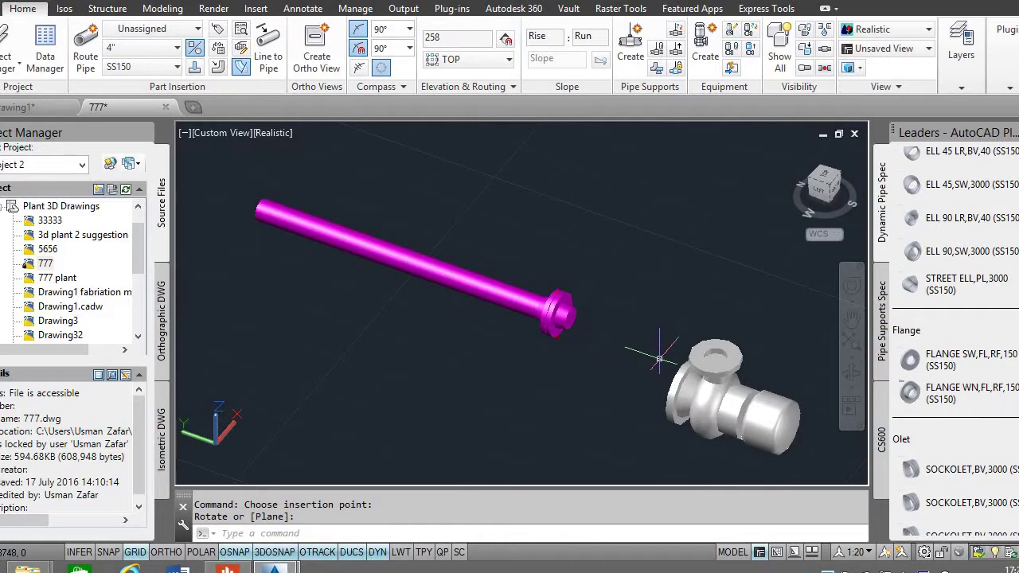
{"action": "left_click", "coordinate": [558, 313]}
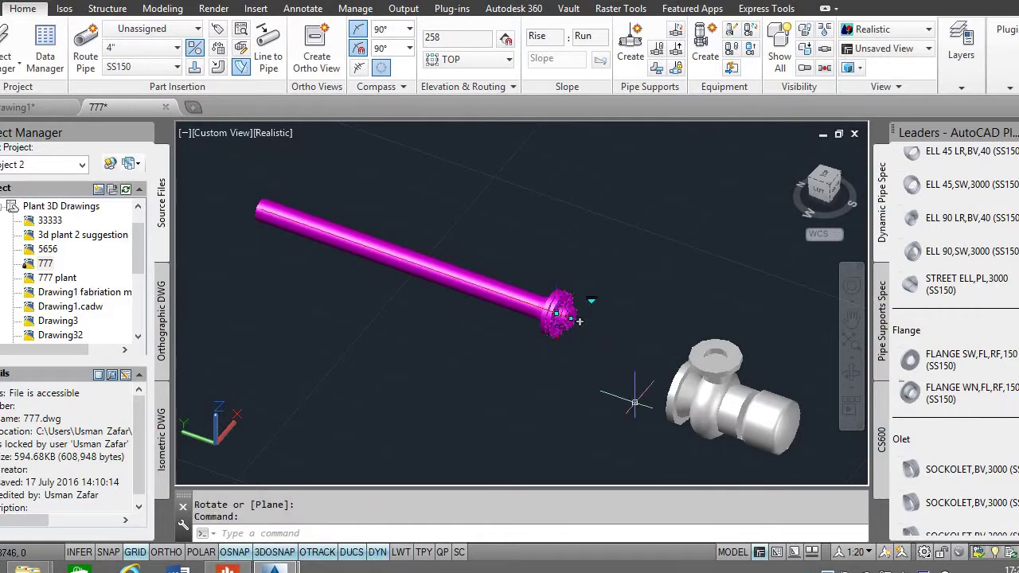
{"action": "key", "text": "Escape"}
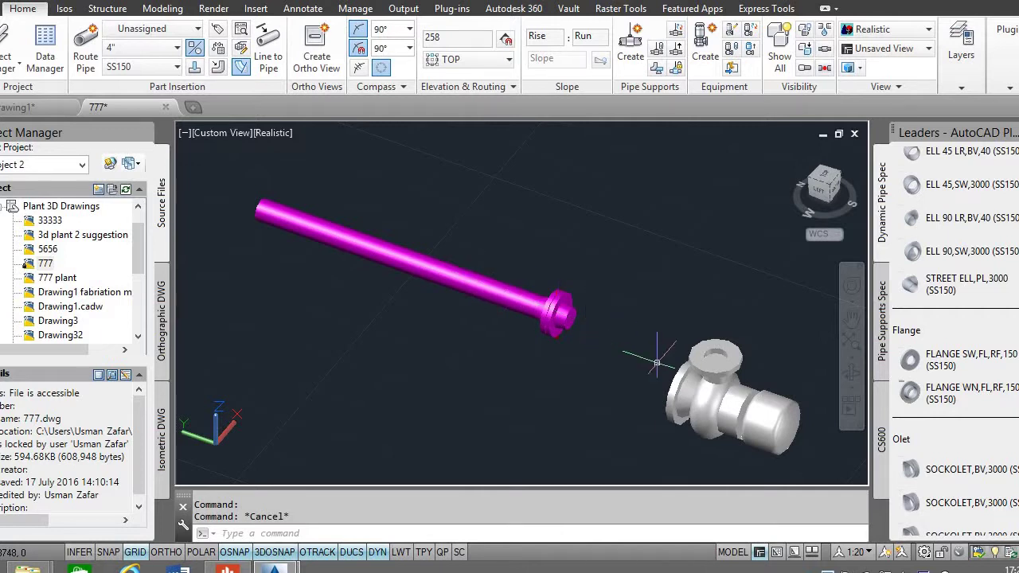
Make pump nozzle N-1 a 4" raised-face class 150 flanged nozzle, then select the pipe-end flange.
{"action": "left_click", "coordinate": [690, 359]}
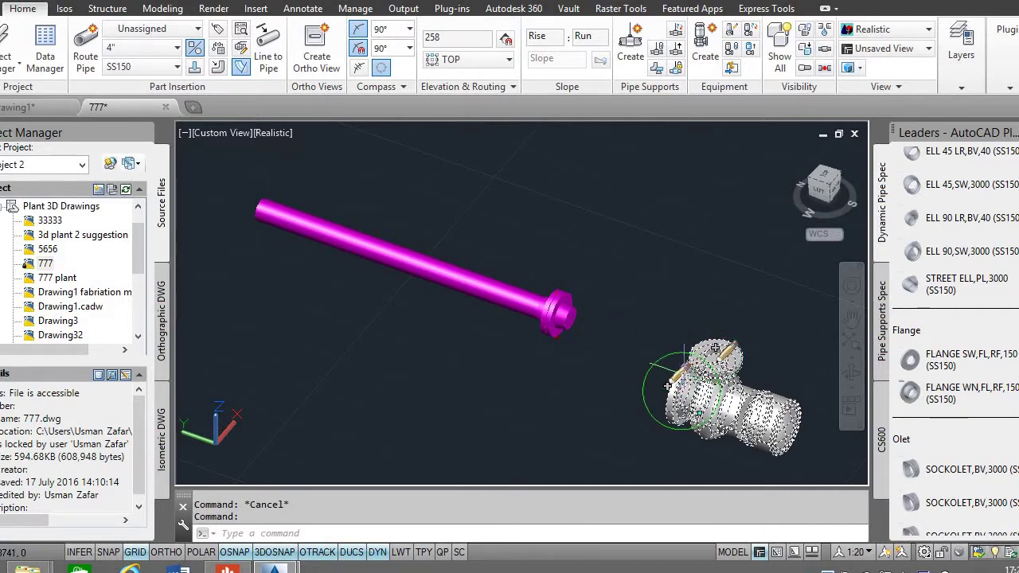
{"action": "left_click", "coordinate": [683, 381]}
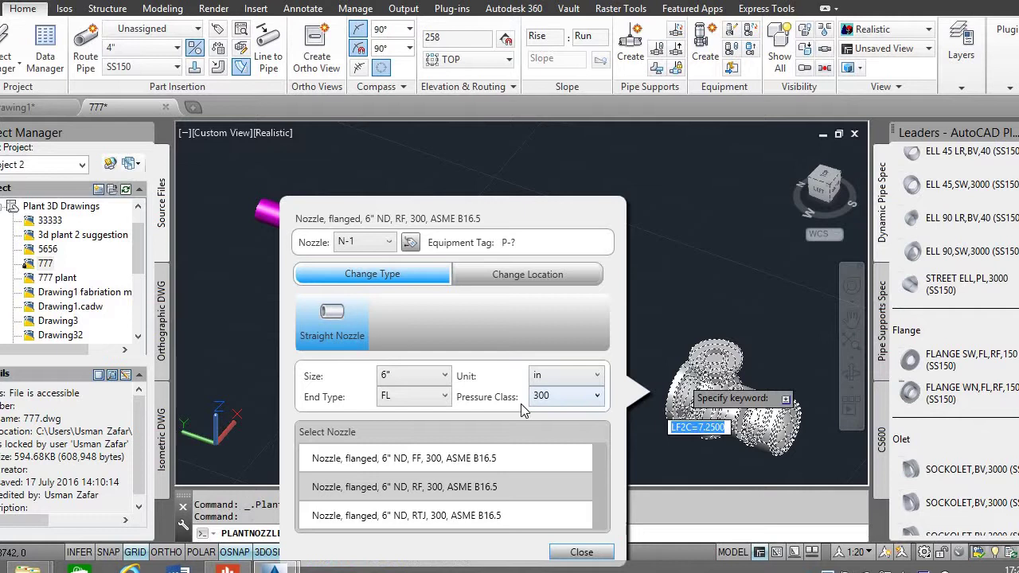
{"action": "left_click", "coordinate": [405, 376]}
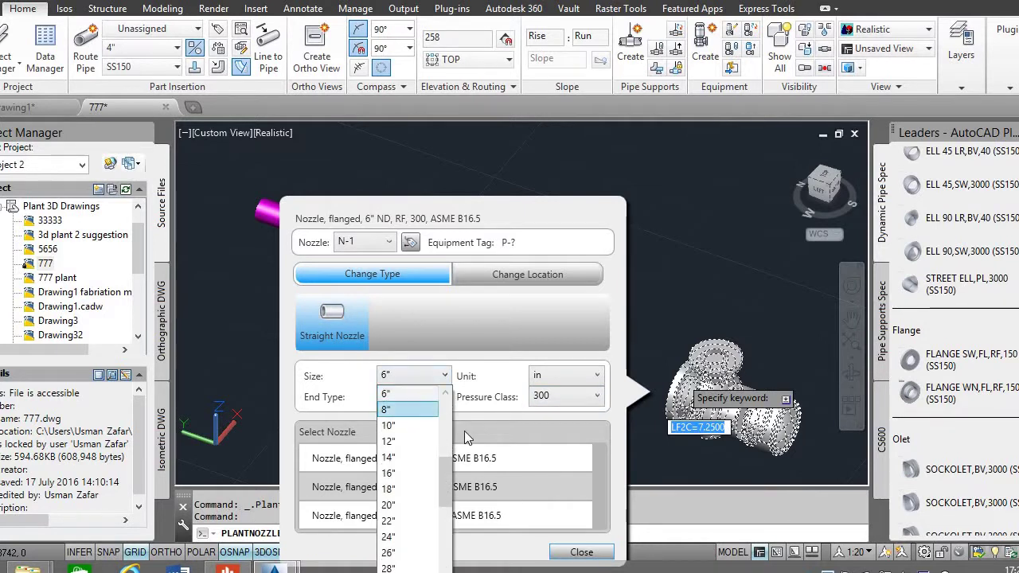
{"action": "scroll", "coordinate": [396, 460], "scroll_direction": "up", "scroll_amount": 4}
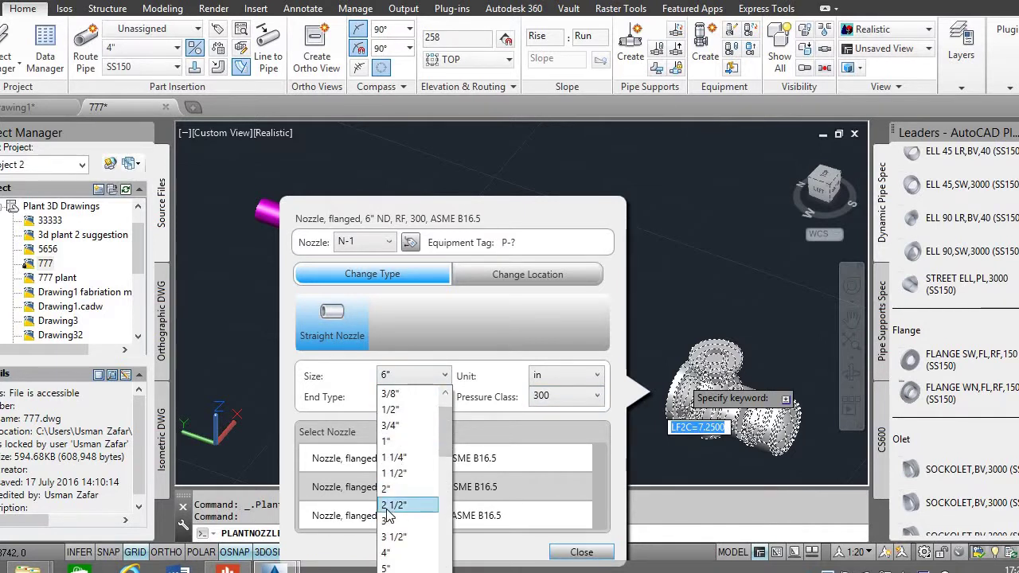
{"action": "left_click", "coordinate": [388, 553]}
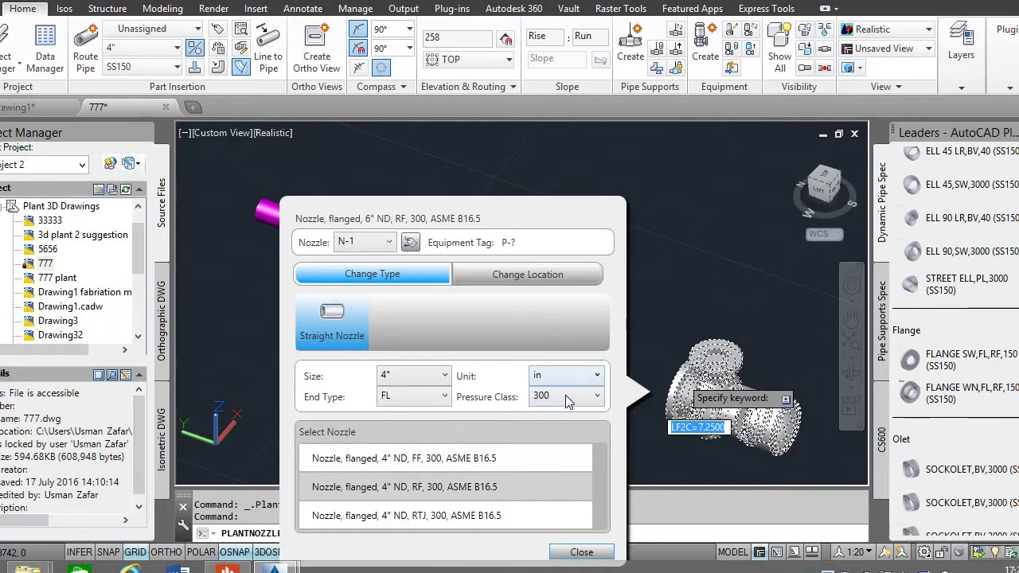
{"action": "left_click", "coordinate": [565, 397]}
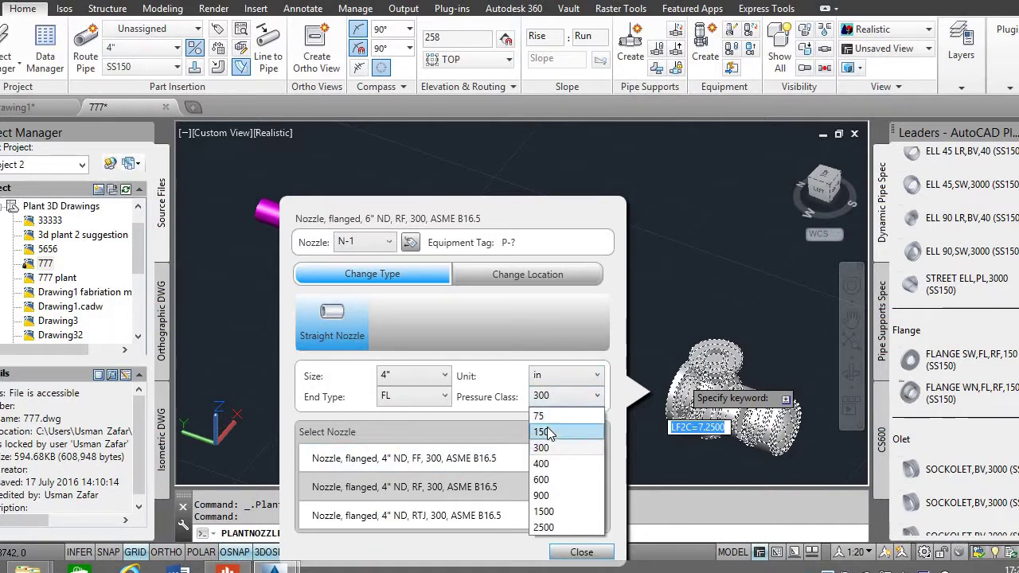
{"action": "left_click", "coordinate": [548, 432]}
{"action": "left_click", "coordinate": [476, 487]}
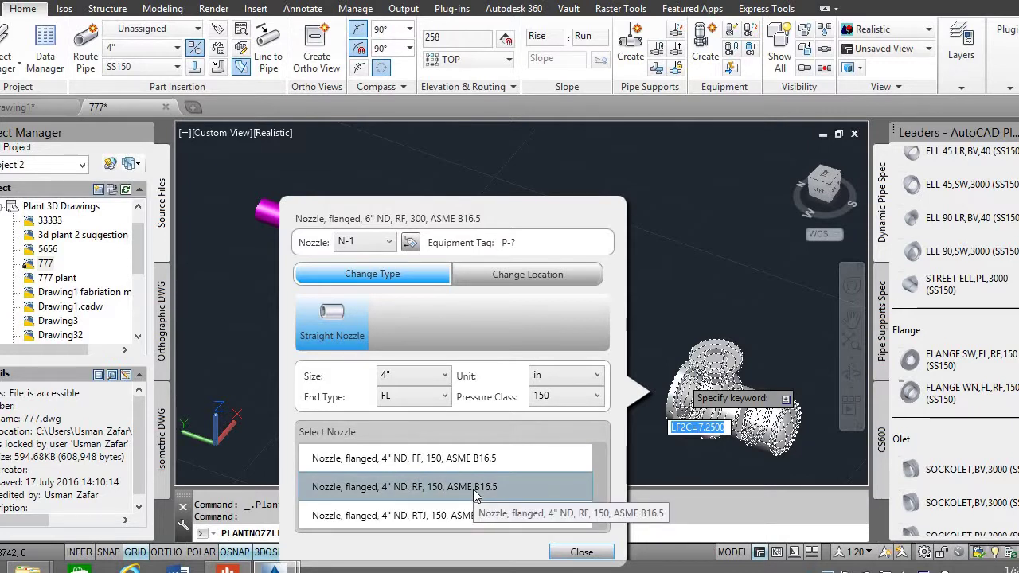
{"action": "left_click", "coordinate": [580, 540]}
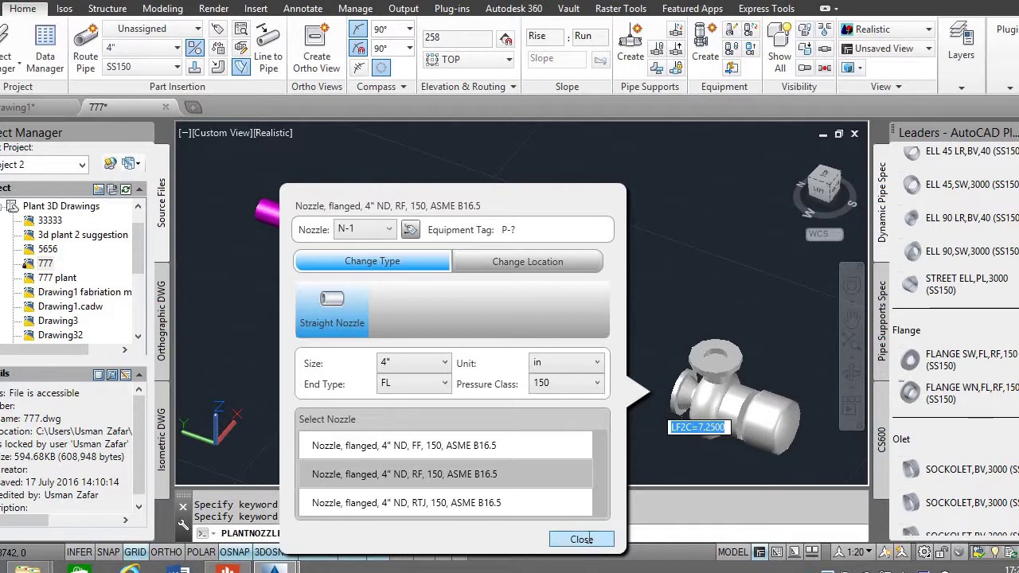
{"action": "left_click", "coordinate": [716, 348]}
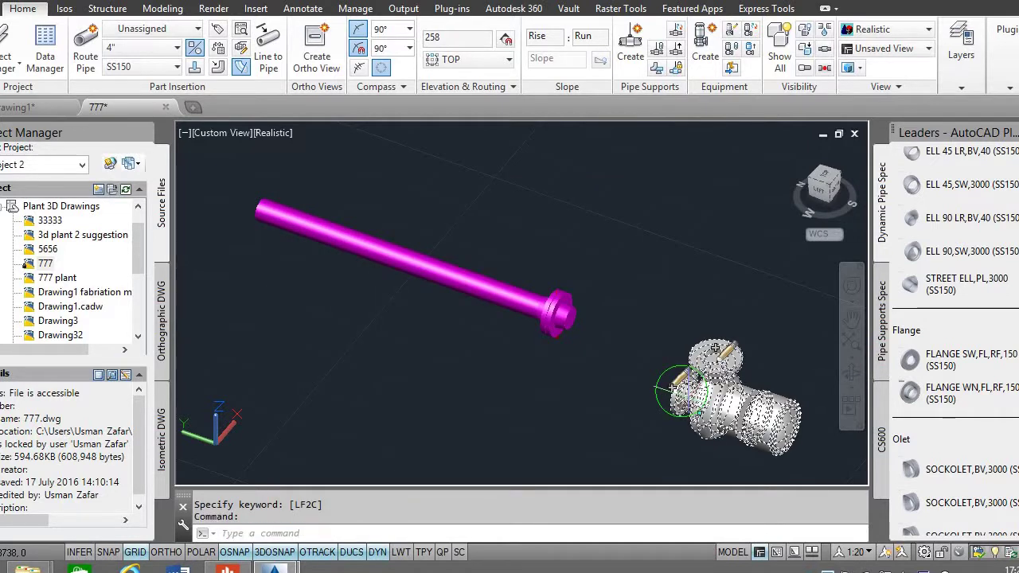
{"action": "key", "text": "Escape"}
{"action": "left_click", "coordinate": [560, 322]}
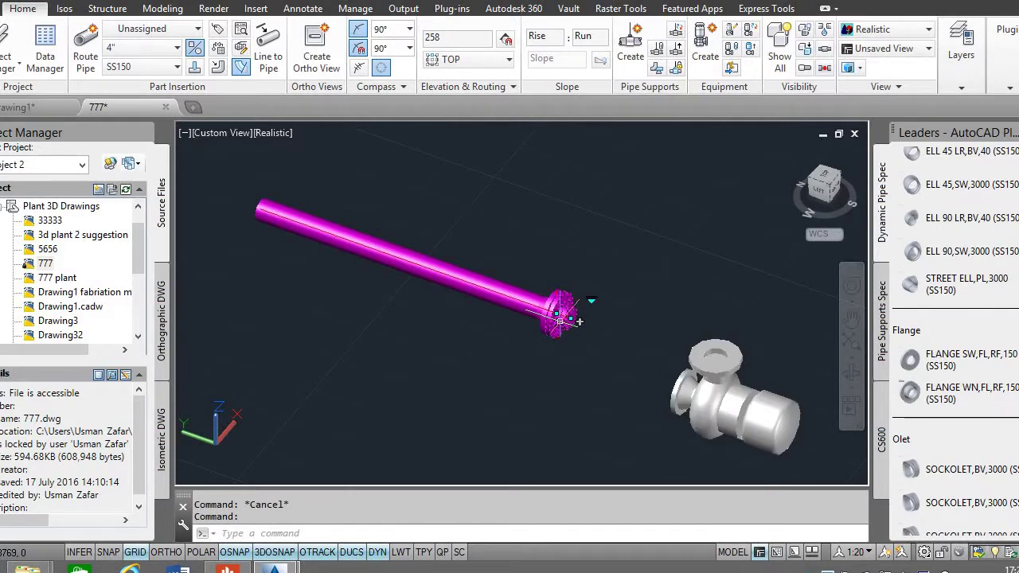
Delete the selected pipe-end flange and select the pump for the MOVE command.
{"action": "key", "text": "Delete"}
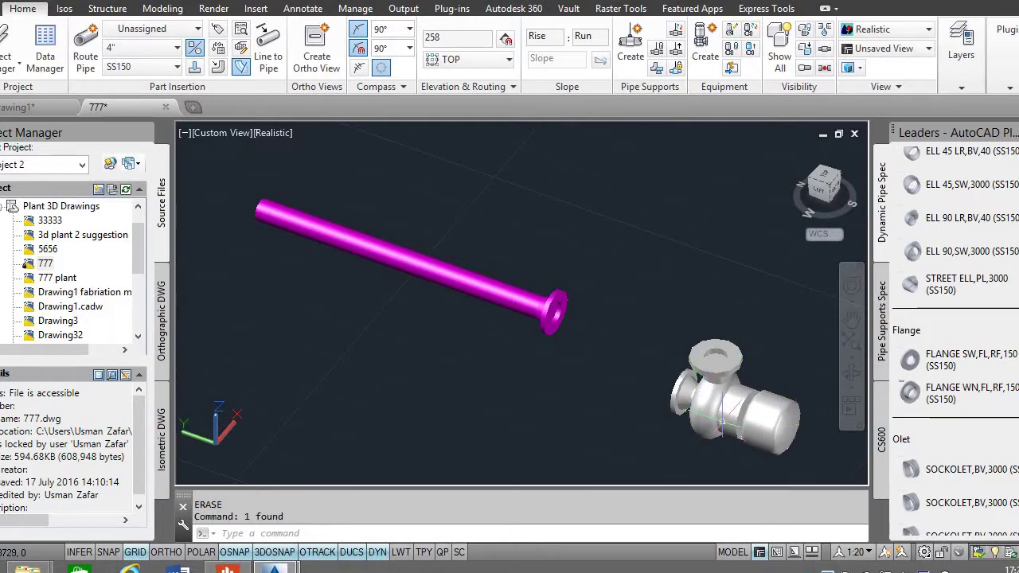
{"action": "left_click", "coordinate": [428, 537]}
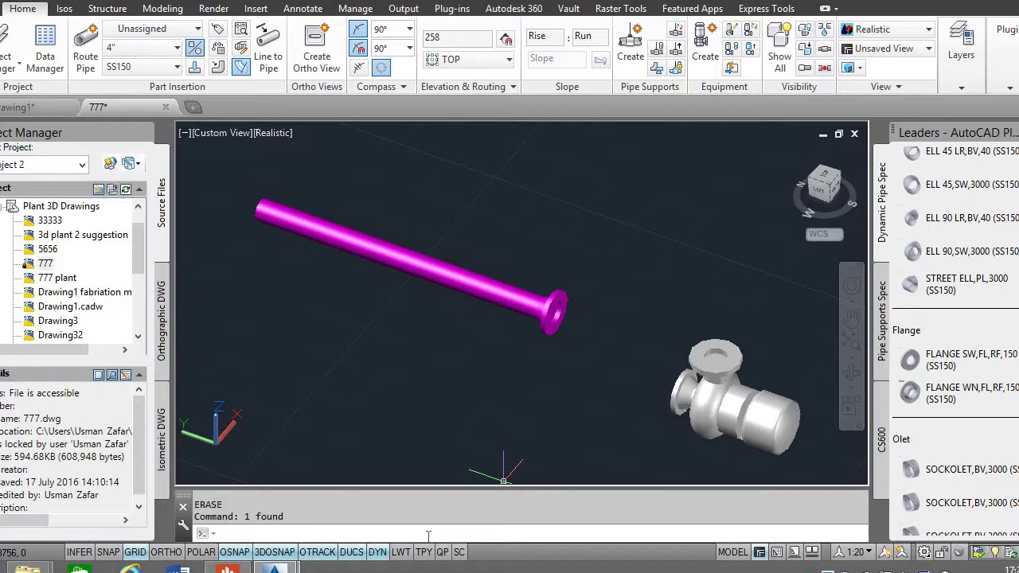
{"action": "type", "text": "m"}
{"action": "key", "text": "Return"}
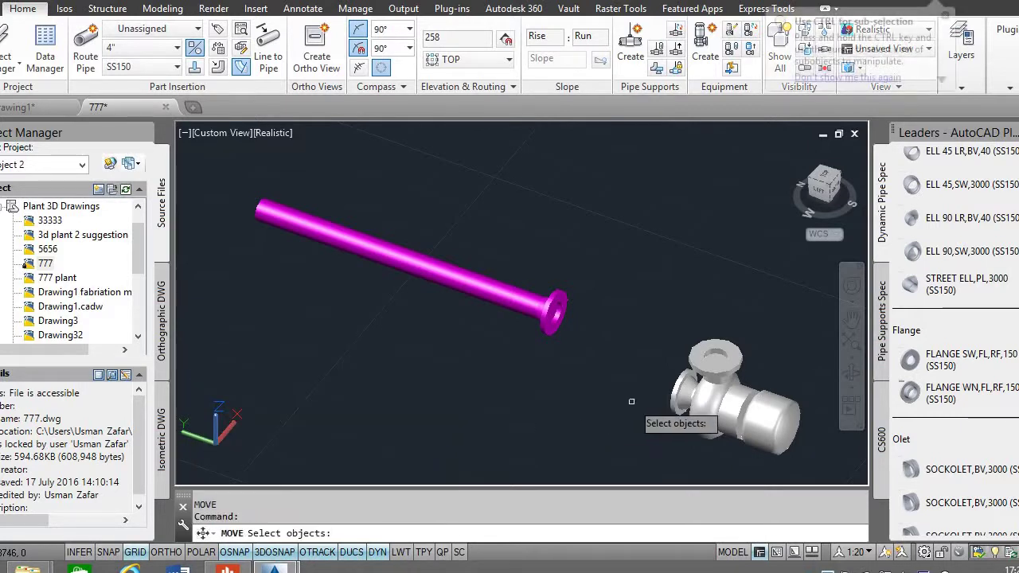
{"action": "left_click", "coordinate": [766, 419]}
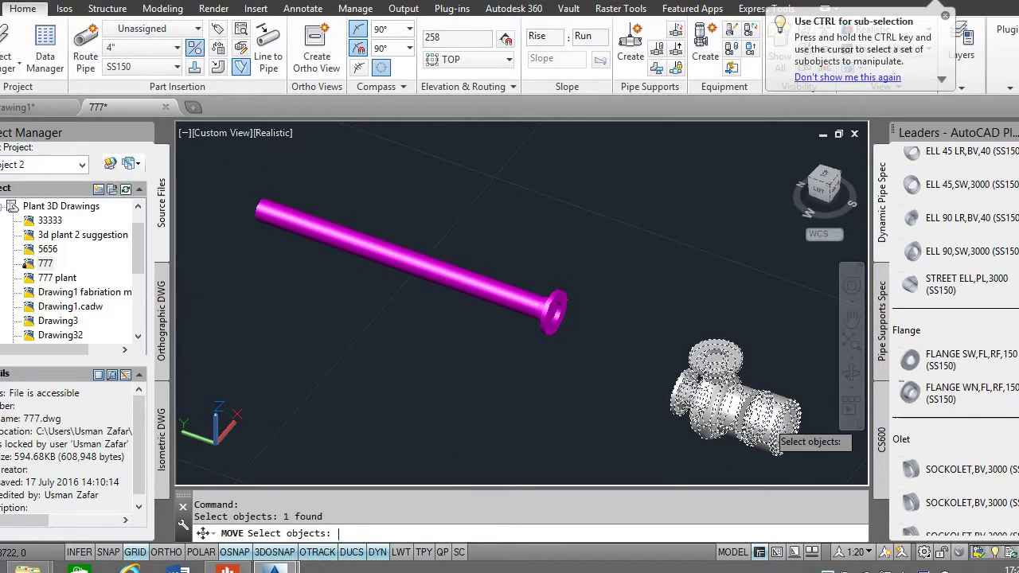
{"action": "key", "text": "Return"}
Move the pump node-to-node so its suction flange lands on the pipe-end flange.
{"action": "right_click", "coordinate": [669, 394], "text": "shift"}
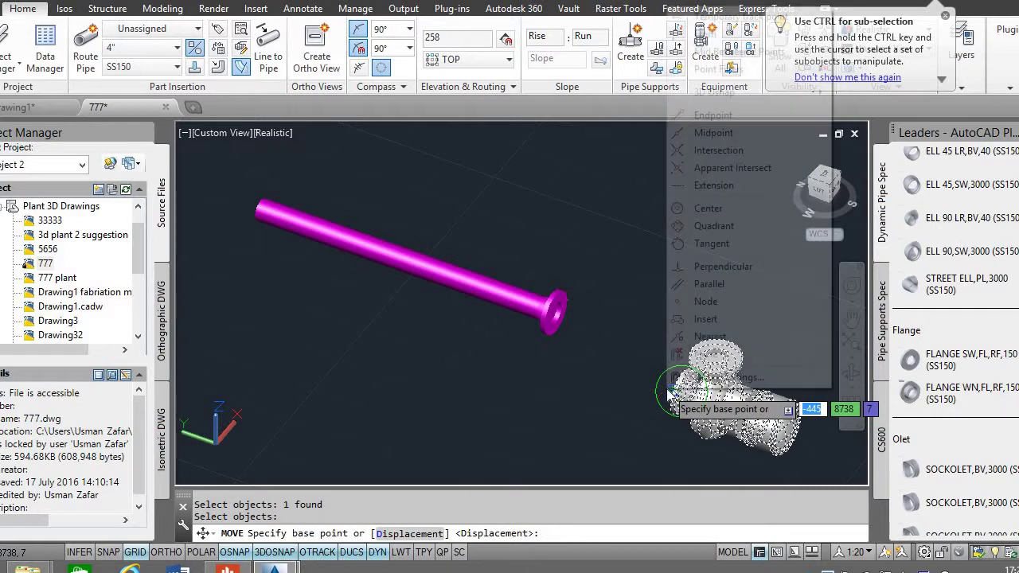
{"action": "left_click", "coordinate": [735, 302]}
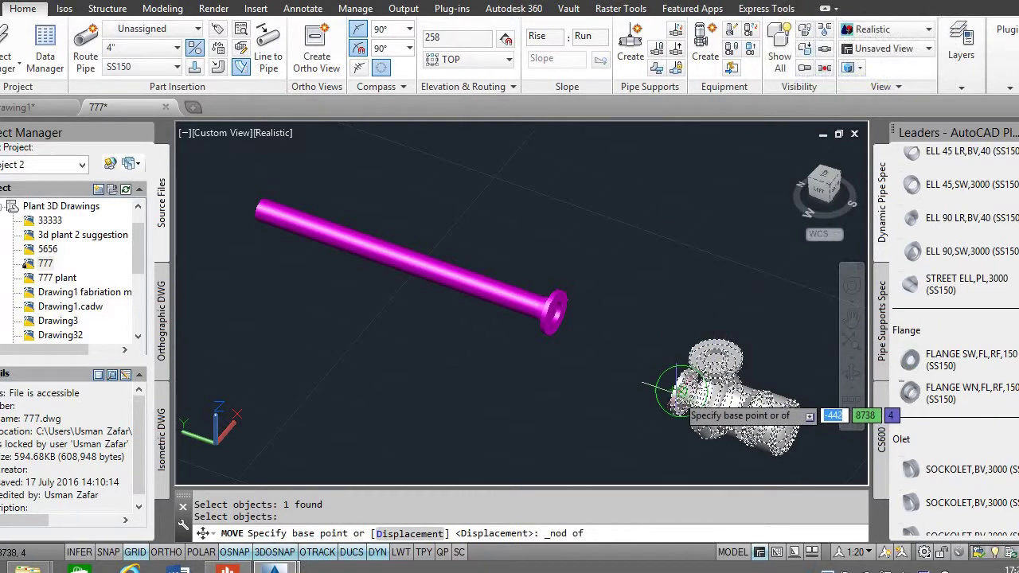
{"action": "left_click", "coordinate": [682, 390]}
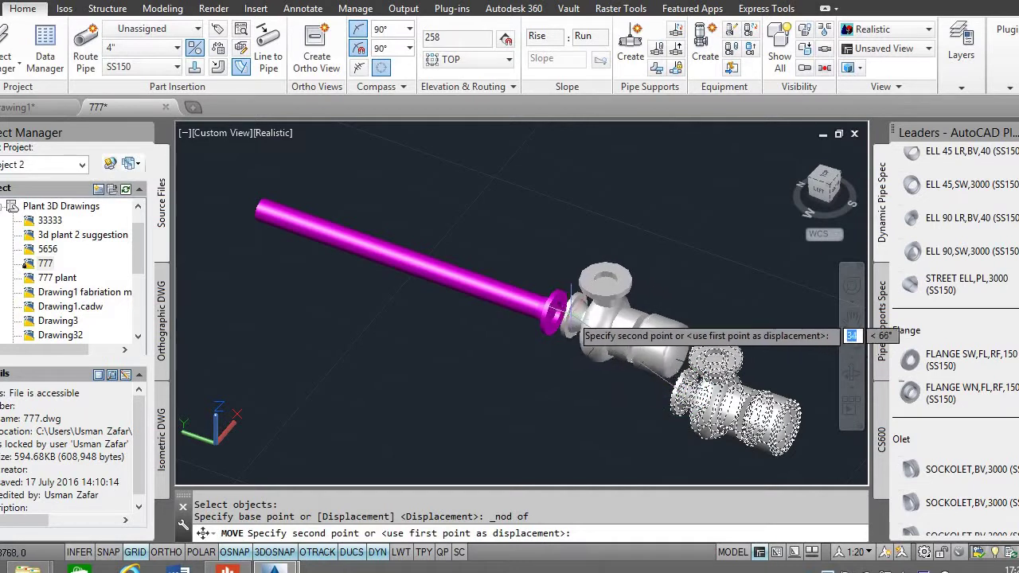
{"action": "right_click", "coordinate": [569, 319], "text": "shift"}
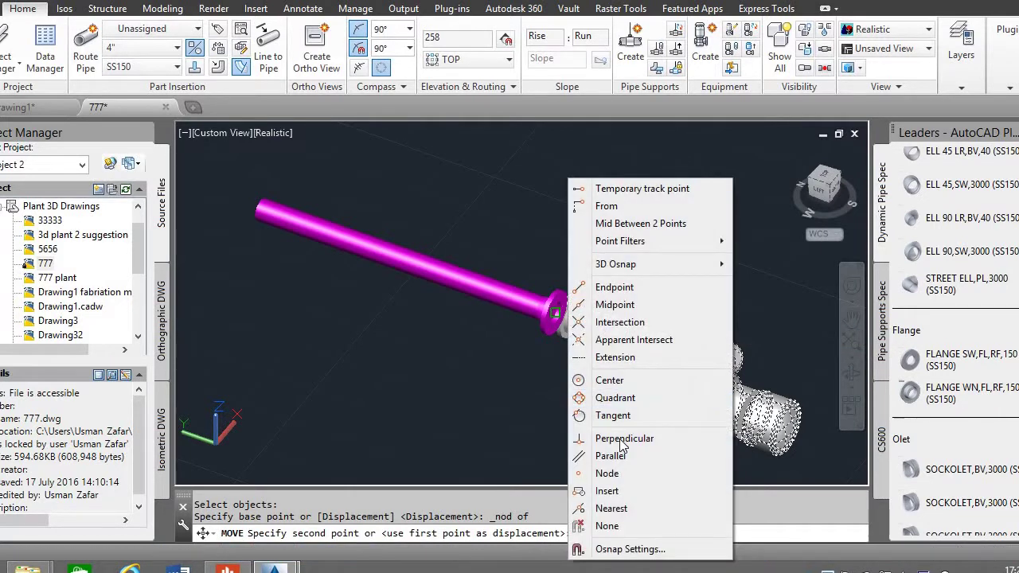
{"action": "left_click", "coordinate": [609, 473]}
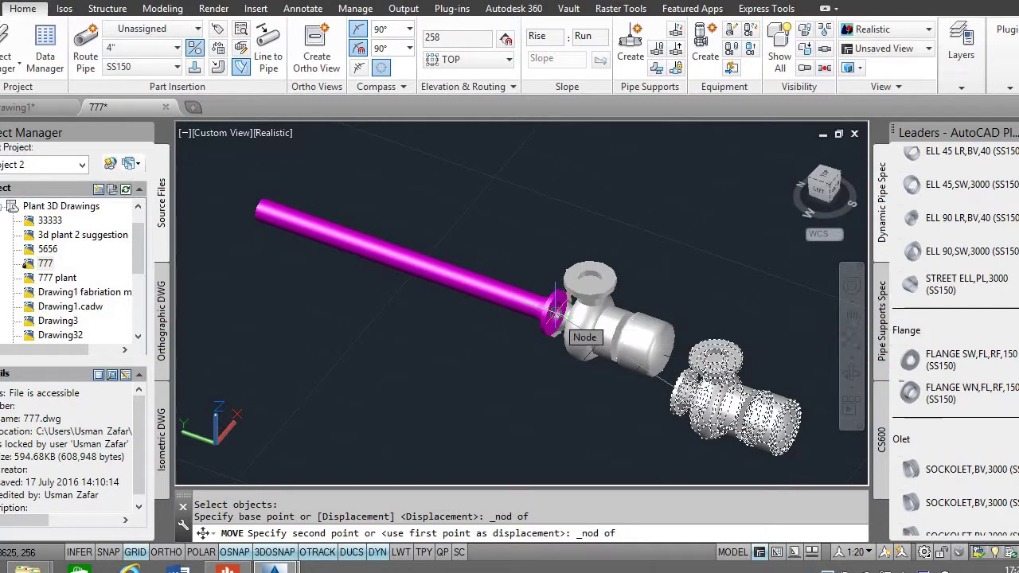
{"action": "left_click", "coordinate": [556, 312]}
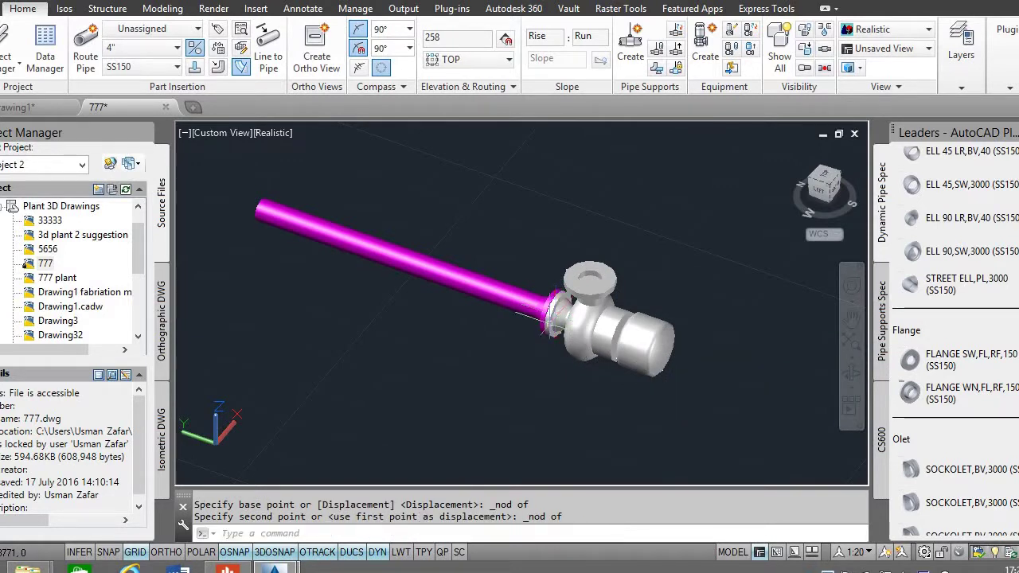
Orbit around the joined pump and pipe, then switch to the Top plan view.
{"action": "left_click", "coordinate": [851, 373]}
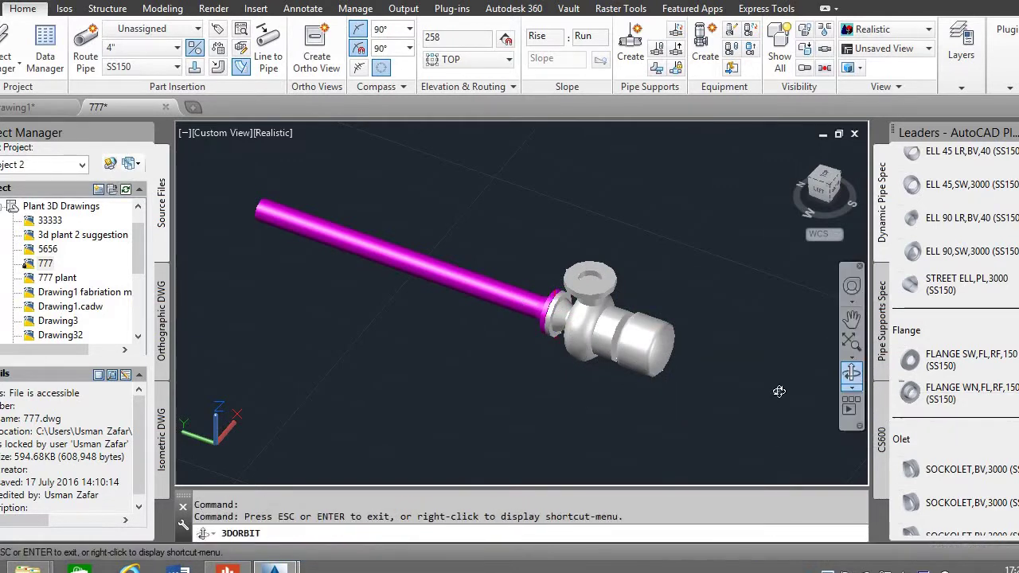
{"action": "left_click_drag", "start_coordinate": [521, 373], "coordinate": [548, 248]}
{"action": "left_click_drag", "start_coordinate": [532, 253], "coordinate": [487, 405]}
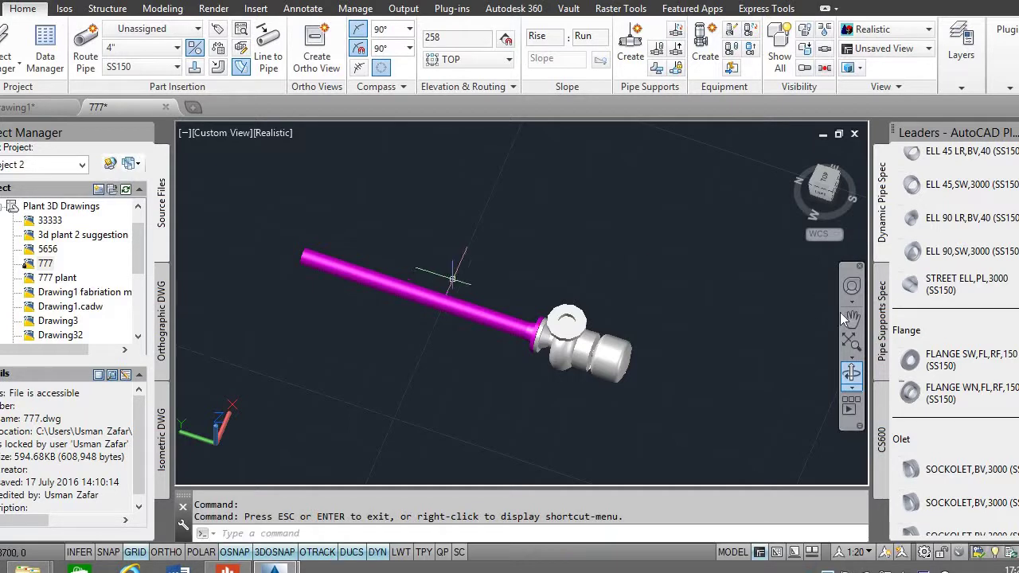
{"action": "left_click_drag", "start_coordinate": [615, 371], "coordinate": [589, 360]}
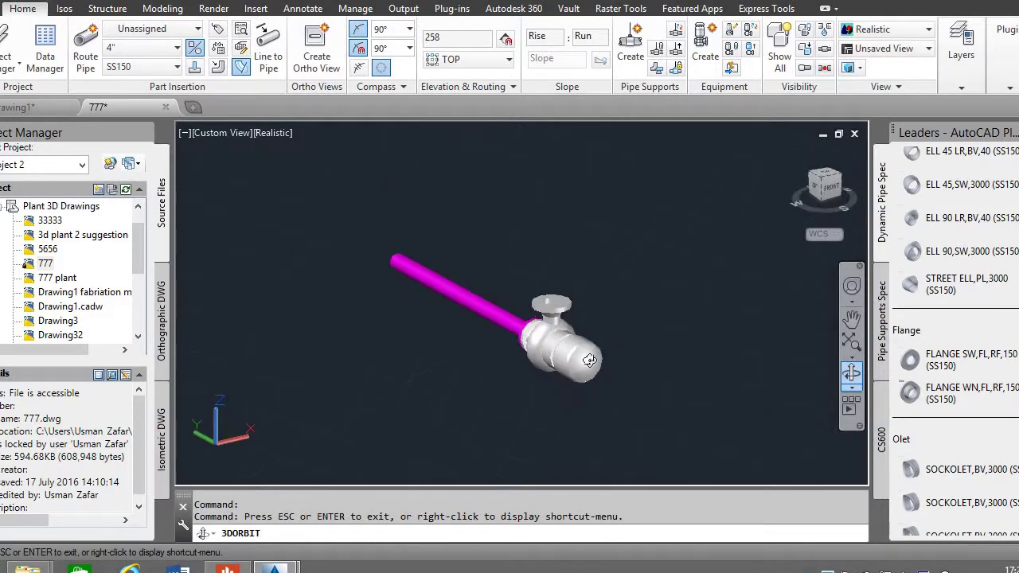
{"action": "key", "text": "Escape"}
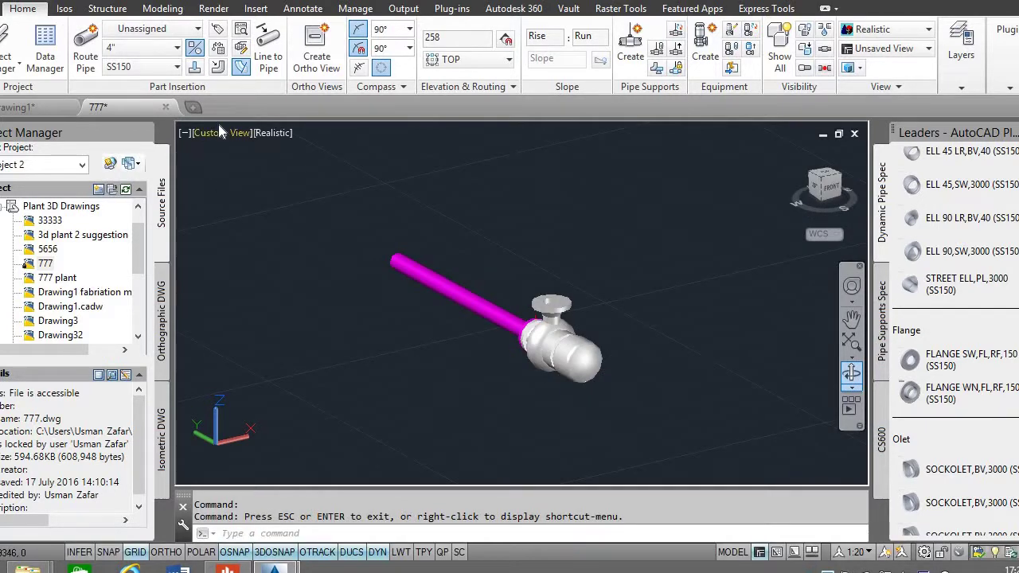
{"action": "left_click", "coordinate": [220, 132]}
{"action": "left_click", "coordinate": [246, 171]}
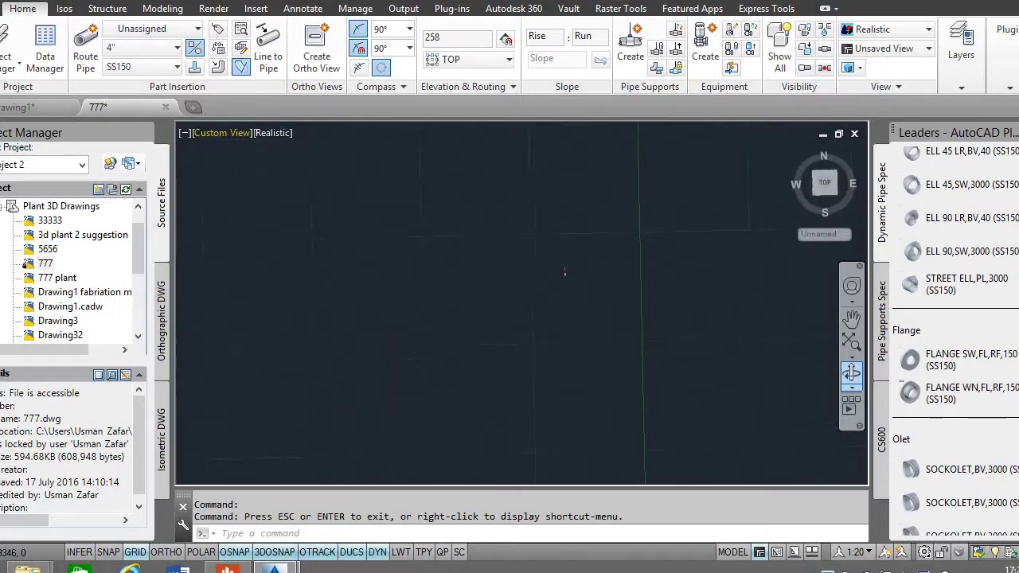
Switch to SW Isometric and pan the pump and pipe toward the lower left.
{"action": "left_click", "coordinate": [198, 134]}
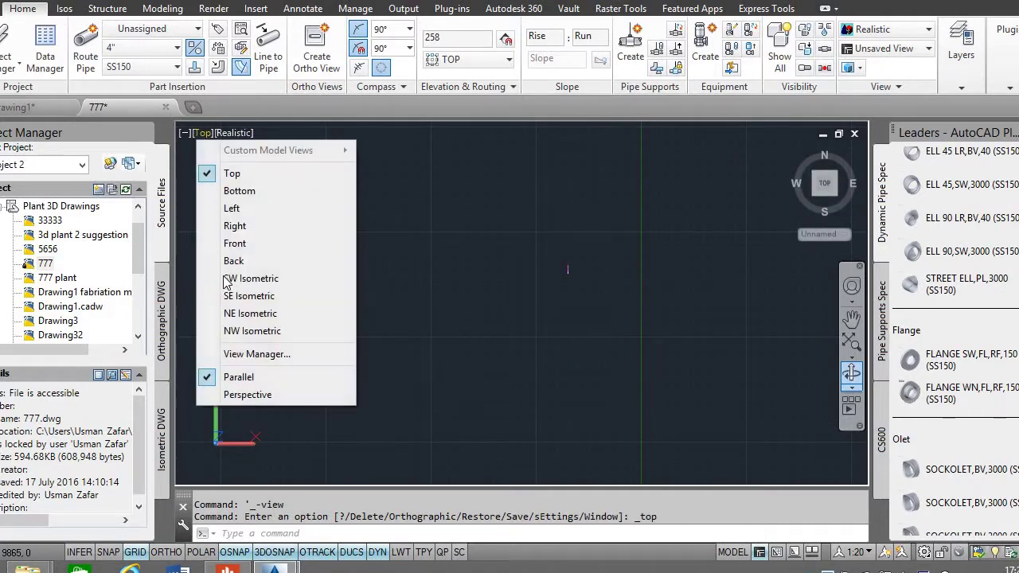
{"action": "left_click", "coordinate": [263, 277]}
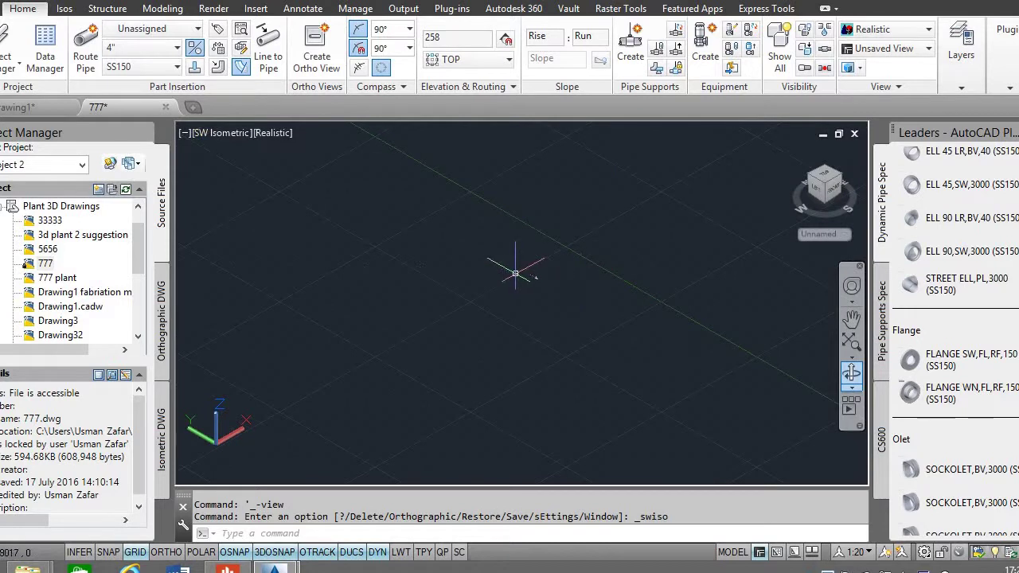
{"action": "scroll", "coordinate": [516, 274], "scroll_direction": "up", "scroll_amount": 3}
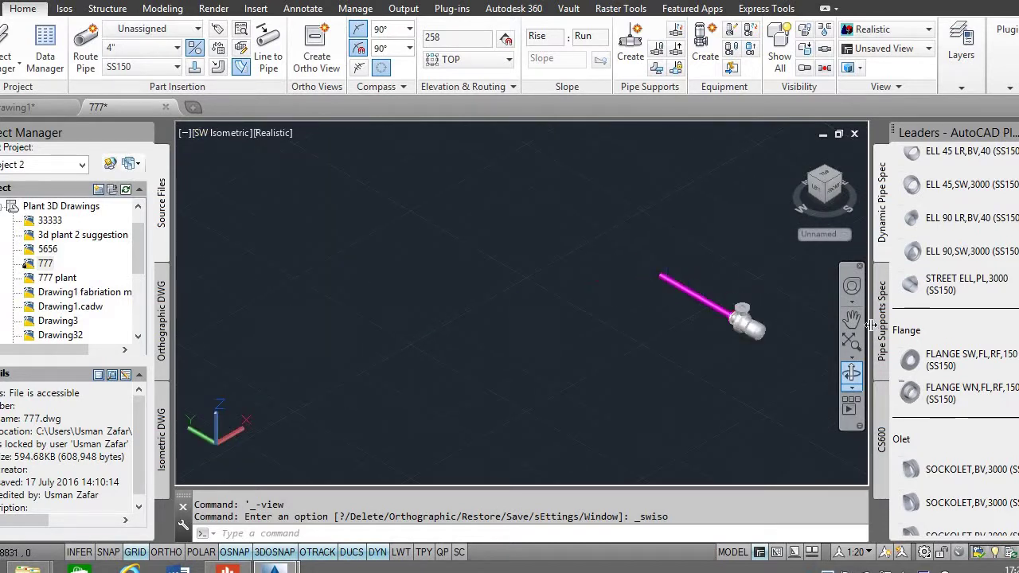
{"action": "left_click", "coordinate": [853, 318]}
{"action": "left_click_drag", "start_coordinate": [687, 286], "coordinate": [357, 391]}
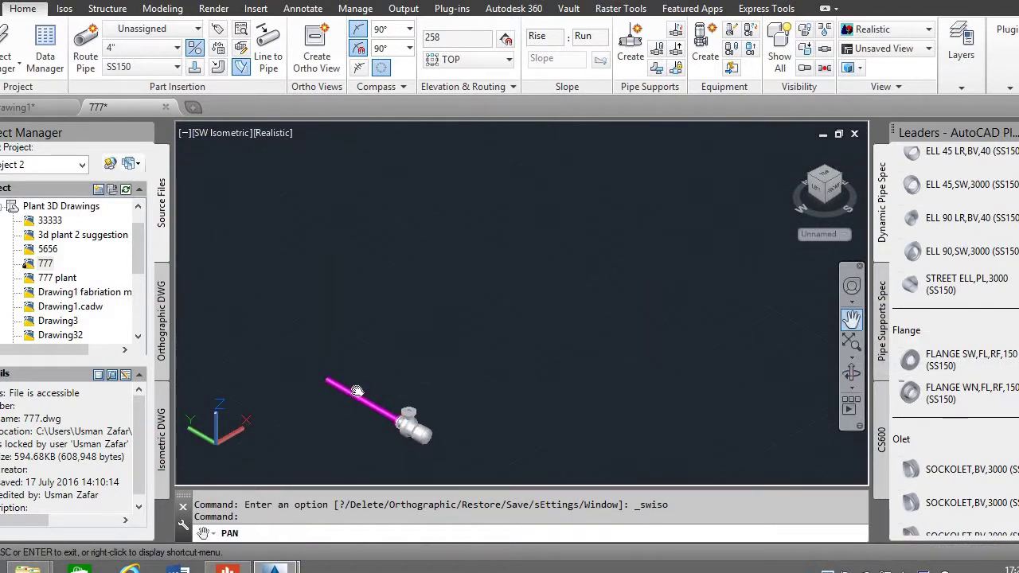
{"action": "key", "text": "Escape"}
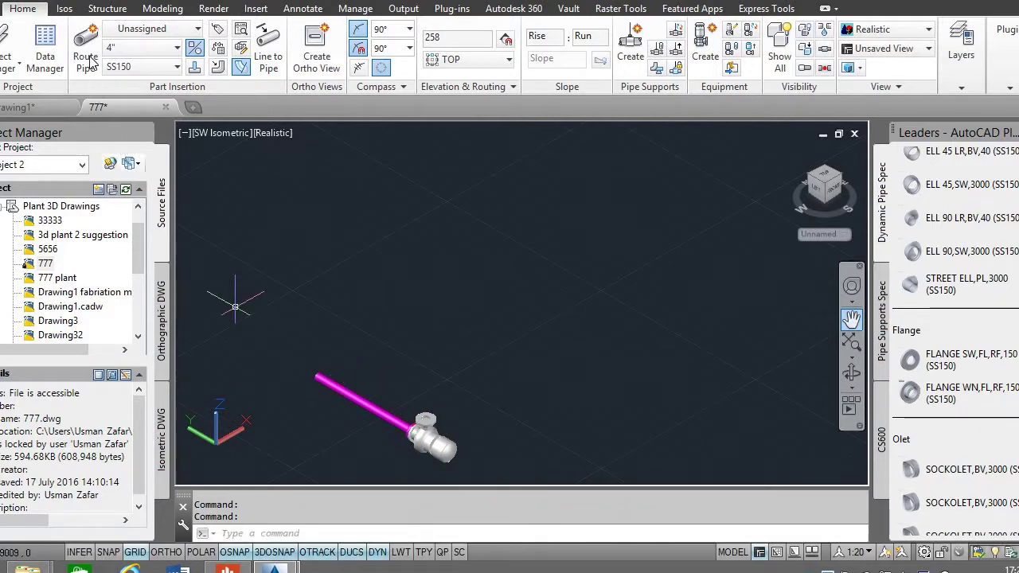
Route a second 4" pipe standing vertically beside the pump, toggling the plane with P.
{"action": "left_click", "coordinate": [88, 57]}
{"action": "left_click", "coordinate": [441, 301]}
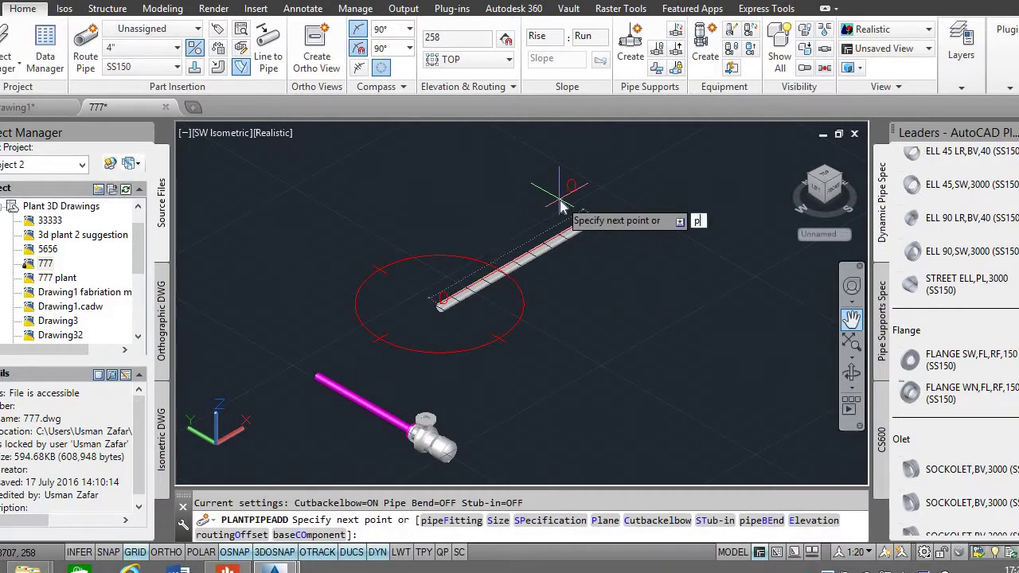
{"action": "type", "text": "p"}
{"action": "key", "text": "Return"}
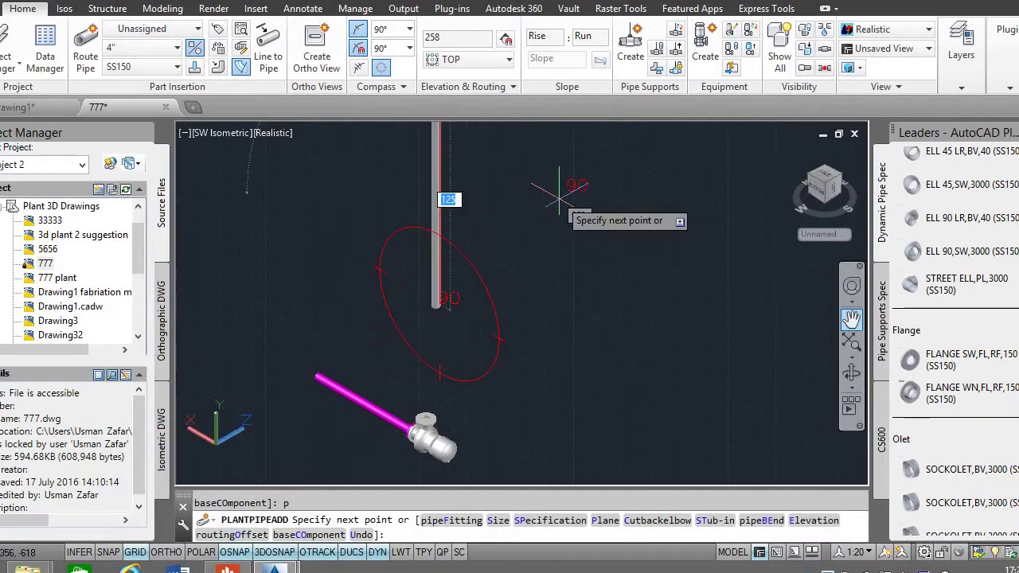
{"action": "type", "text": "p"}
{"action": "key", "text": "Return"}
{"action": "left_click", "coordinate": [438, 306]}
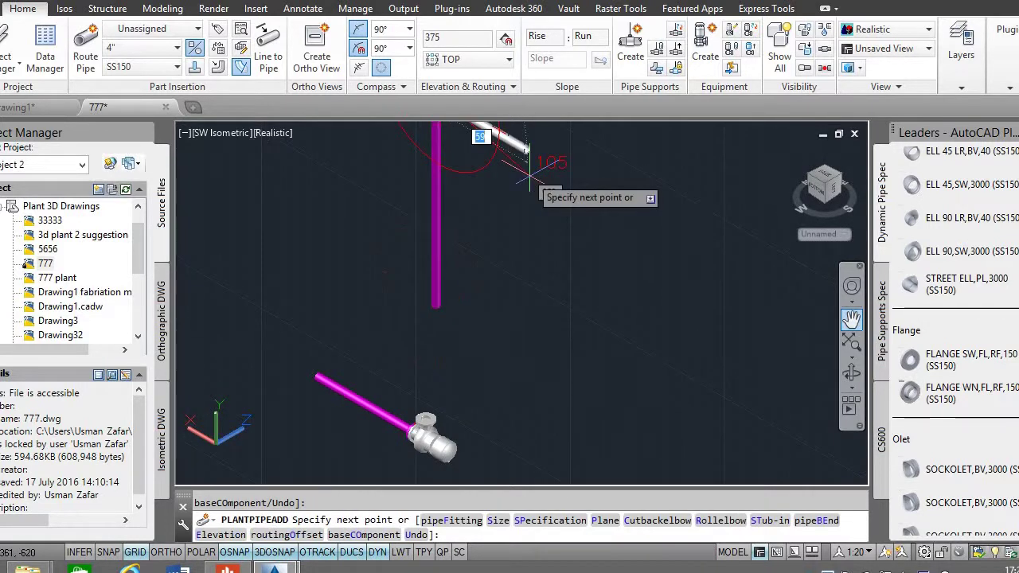
{"action": "key", "text": "Escape"}
{"action": "scroll", "coordinate": [577, 275], "scroll_direction": "down", "scroll_amount": 2}
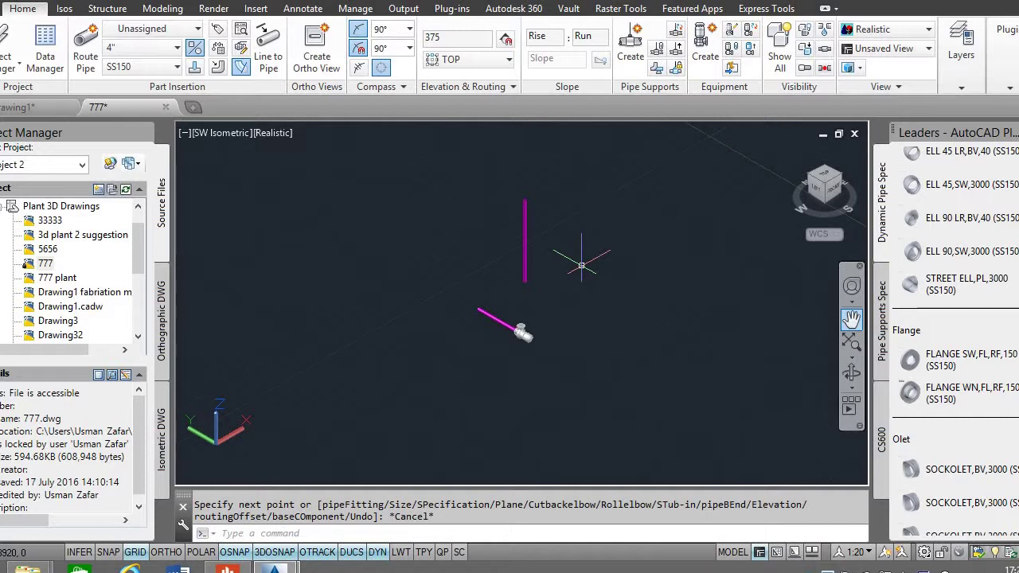
{"action": "scroll", "coordinate": [535, 307], "scroll_direction": "up", "scroll_amount": 1}
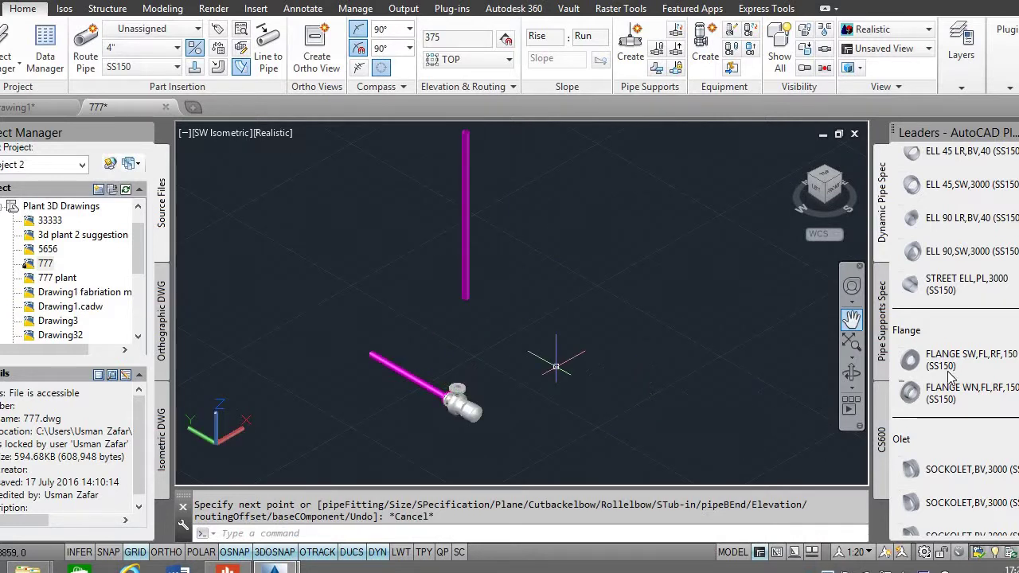
Insert a flange at the vertical pipe's end using Center and Node snaps, default rotation.
{"action": "left_click", "coordinate": [910, 360]}
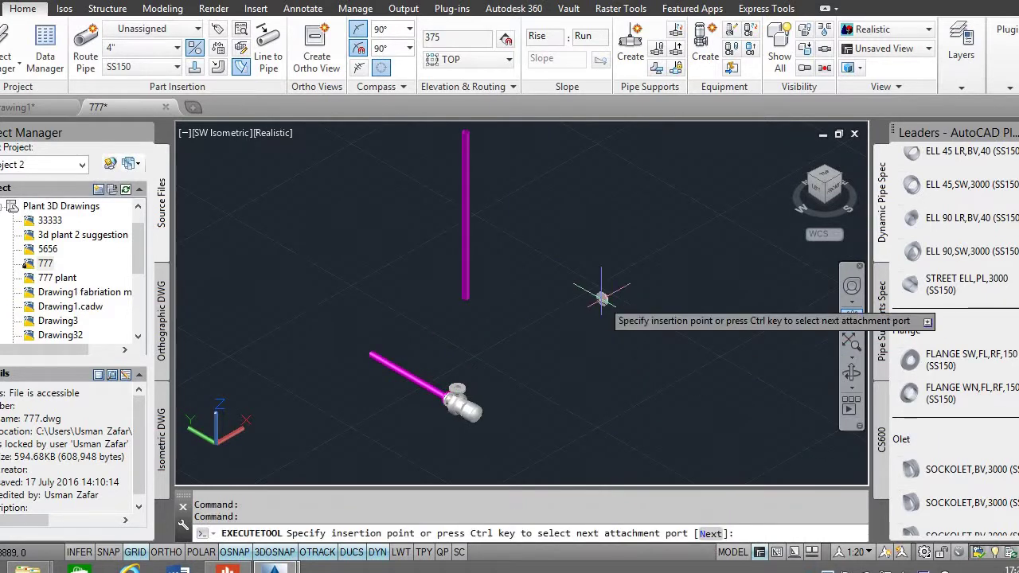
{"action": "right_click", "coordinate": [466, 297], "text": "shift"}
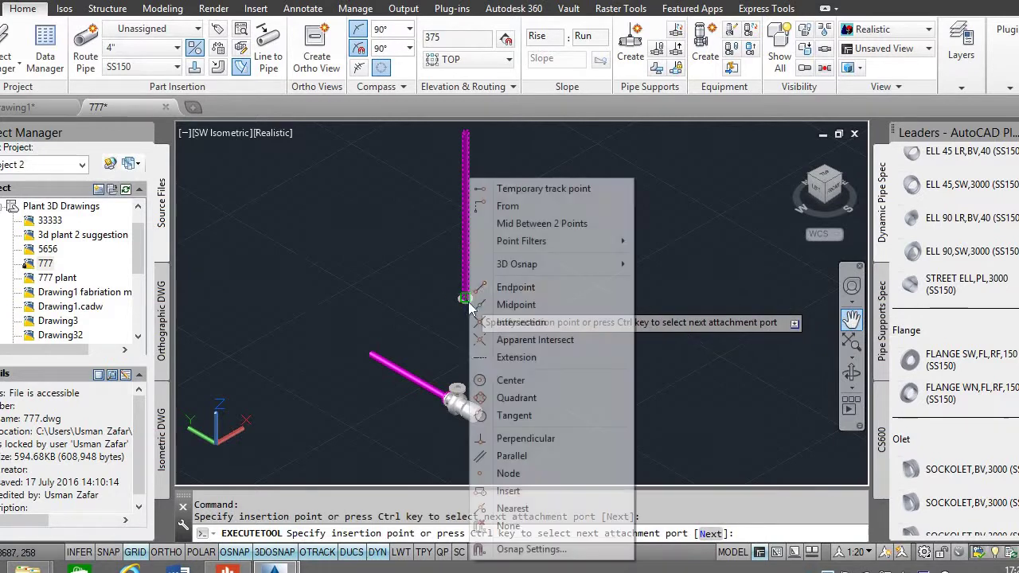
{"action": "left_click", "coordinate": [510, 381]}
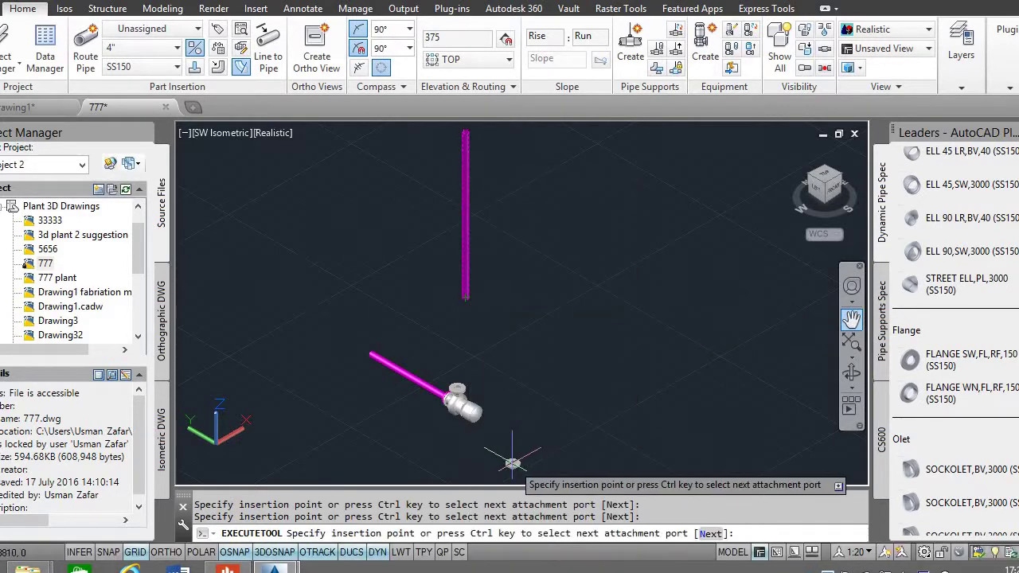
{"action": "right_click", "coordinate": [466, 298], "text": "shift"}
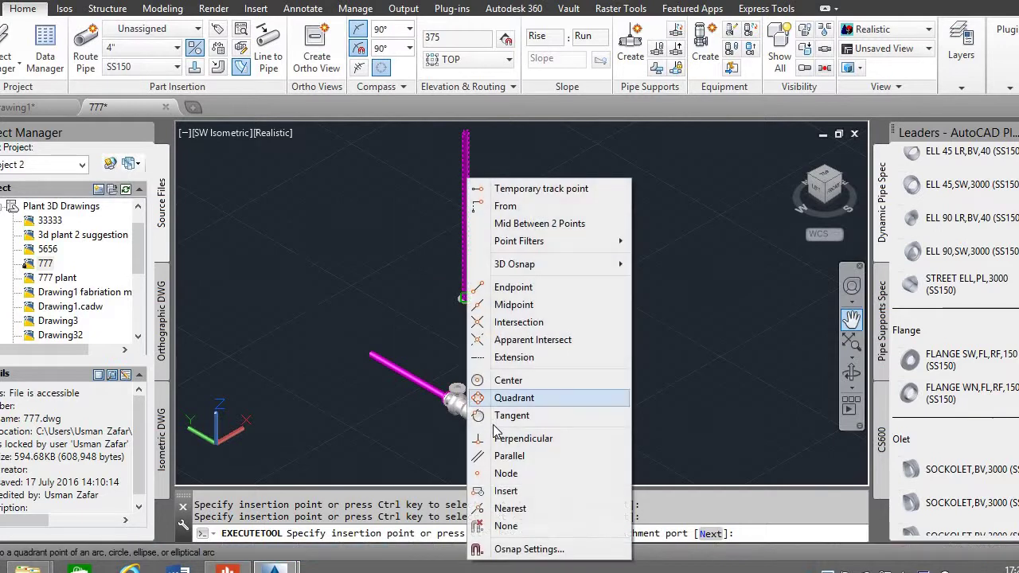
{"action": "left_click", "coordinate": [510, 473]}
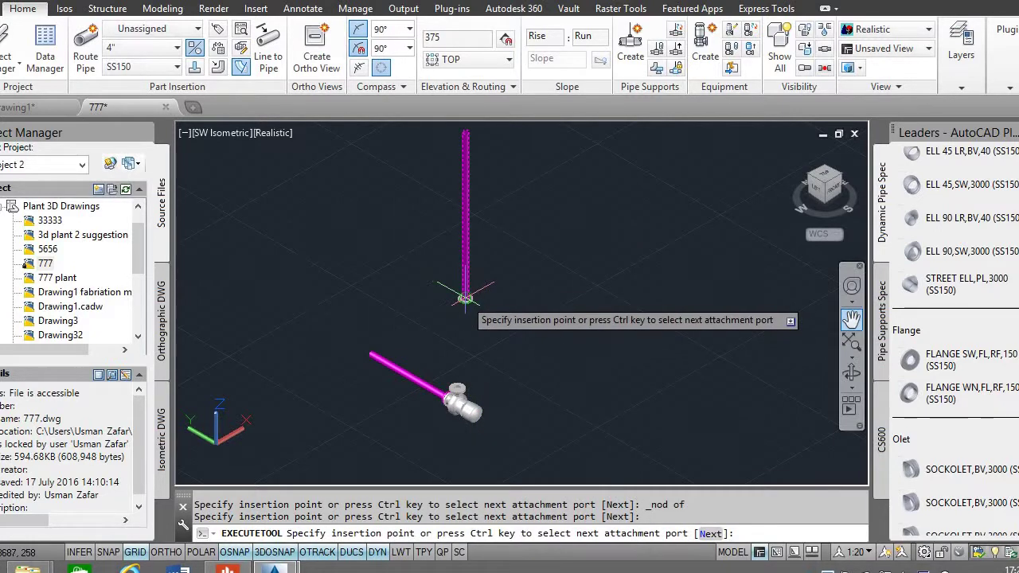
{"action": "left_click", "coordinate": [466, 298]}
{"action": "left_click", "coordinate": [662, 348]}
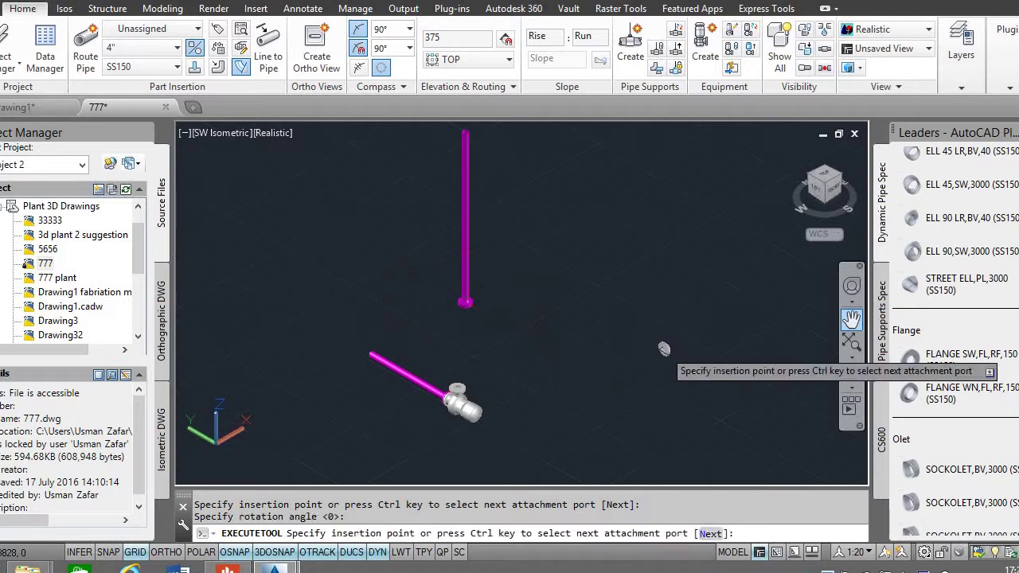
{"action": "key", "text": "Escape"}
Select the flange at the vertical pipe's end and delete it.
{"action": "scroll", "coordinate": [452, 332], "scroll_direction": "up", "scroll_amount": 2}
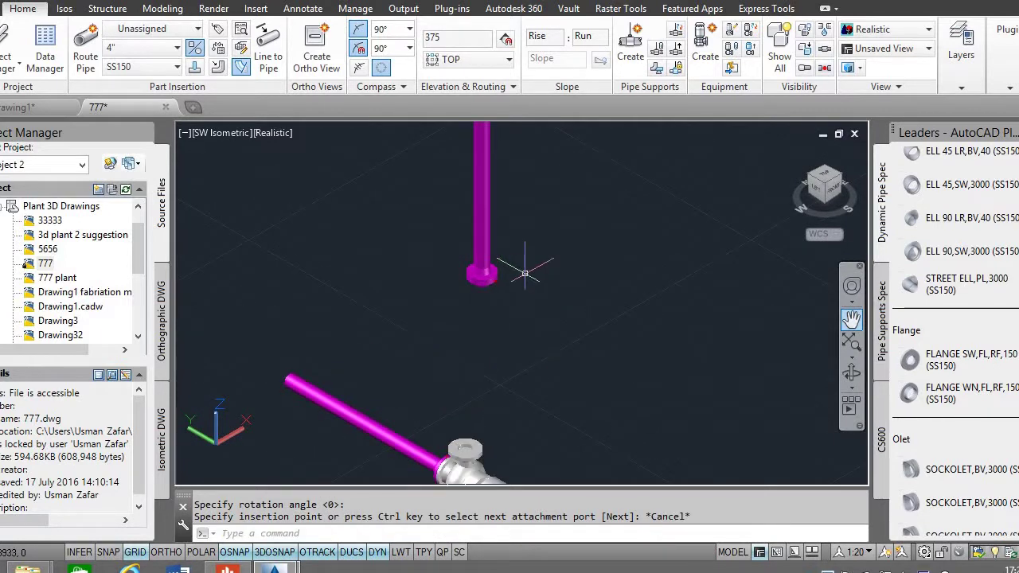
{"action": "scroll", "coordinate": [509, 279], "scroll_direction": "up", "scroll_amount": 3}
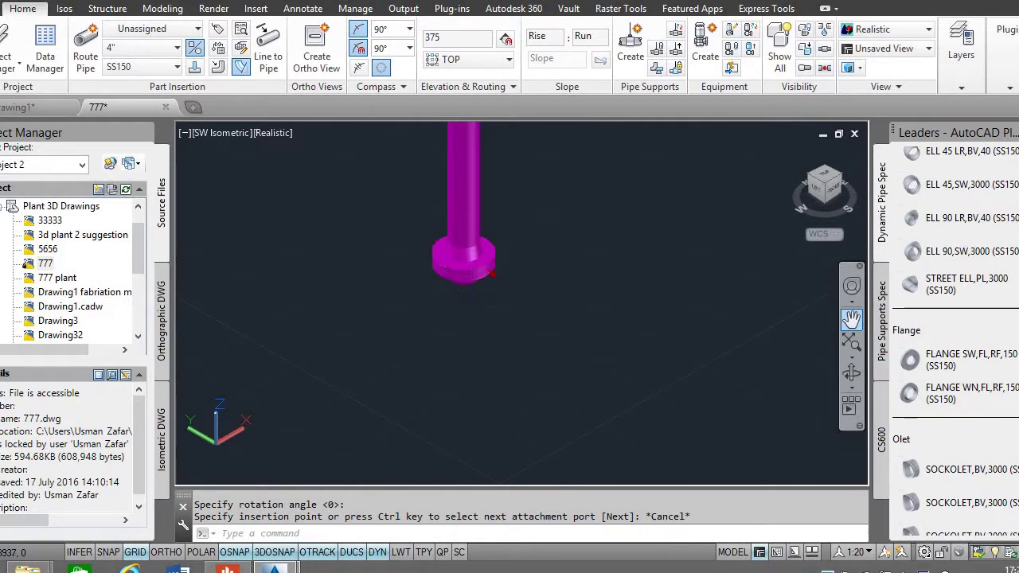
{"action": "left_click", "coordinate": [470, 283]}
{"action": "key", "text": "Delete"}
{"action": "scroll", "coordinate": [469, 283], "scroll_direction": "down", "scroll_amount": 3}
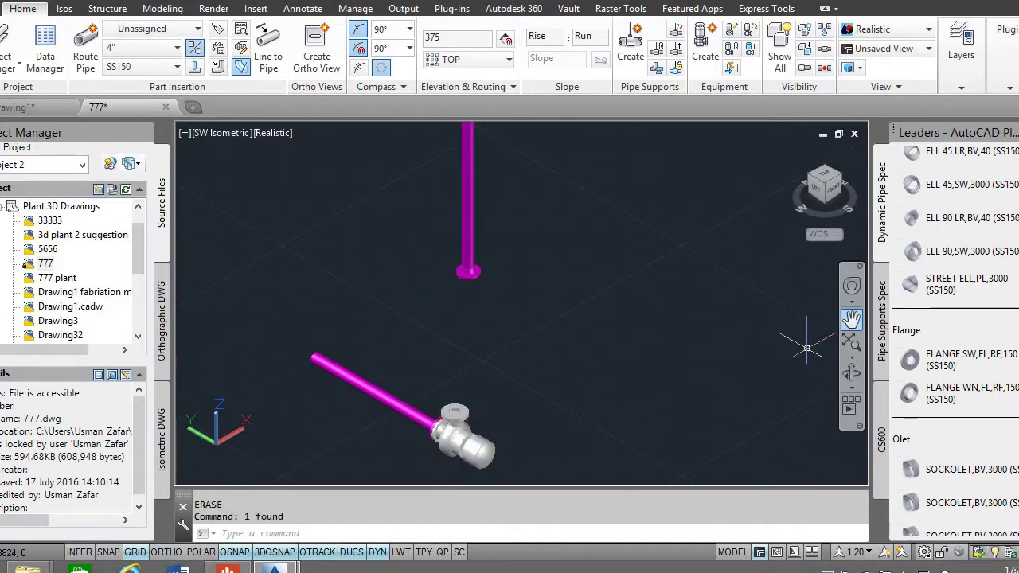
Center the pump and set nozzle N-2 to flanged RF class 150 ASME B16.5.
{"action": "left_click", "coordinate": [852, 319]}
{"action": "left_click_drag", "start_coordinate": [413, 446], "coordinate": [528, 377]}
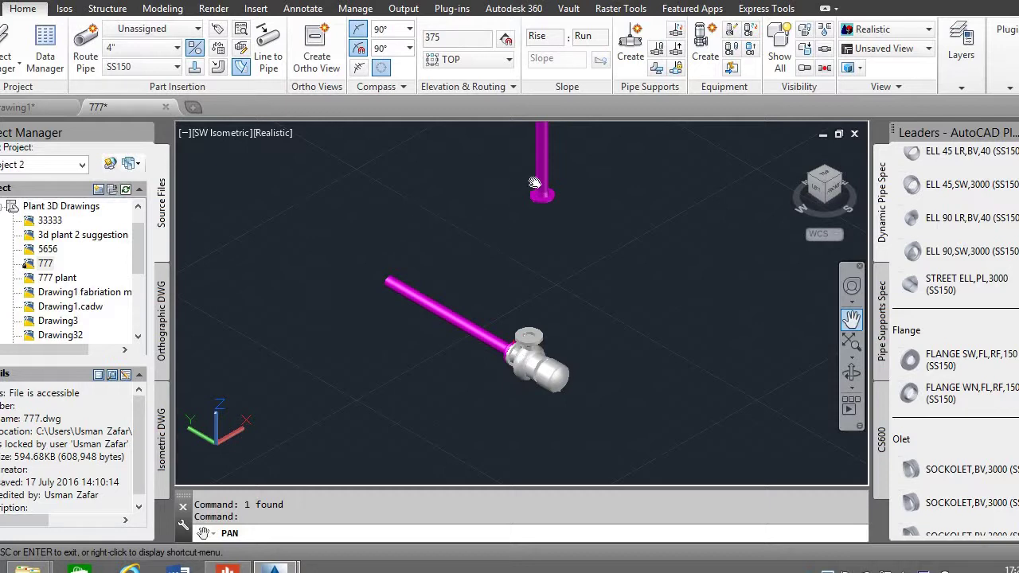
{"action": "key", "text": "Escape"}
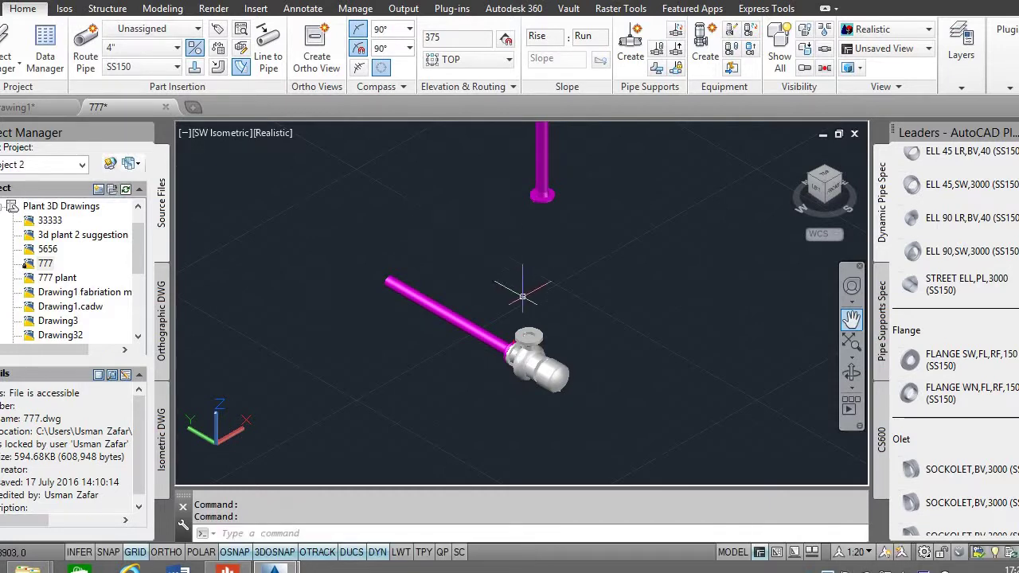
{"action": "left_click", "coordinate": [526, 334]}
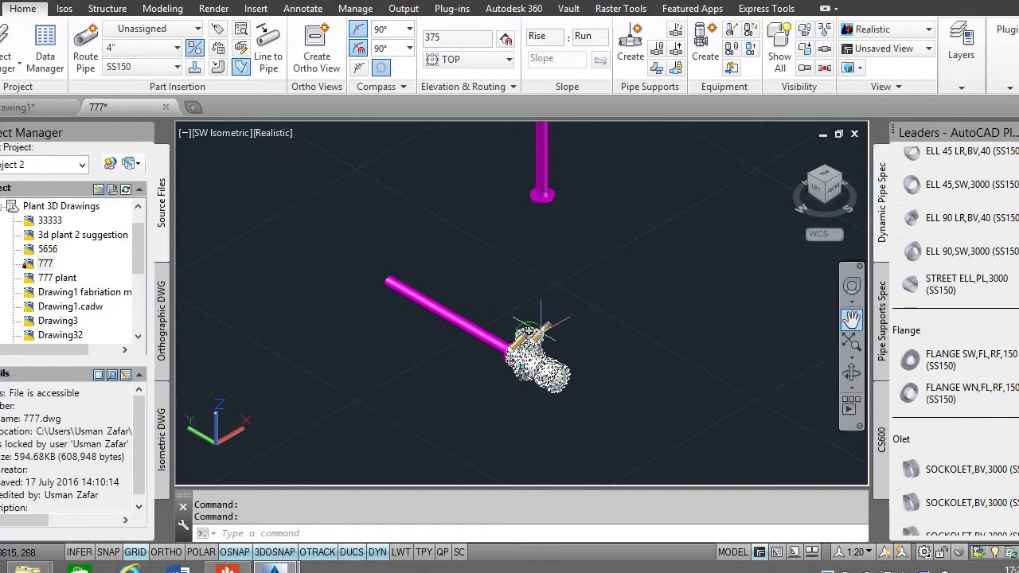
{"action": "left_click", "coordinate": [540, 329]}
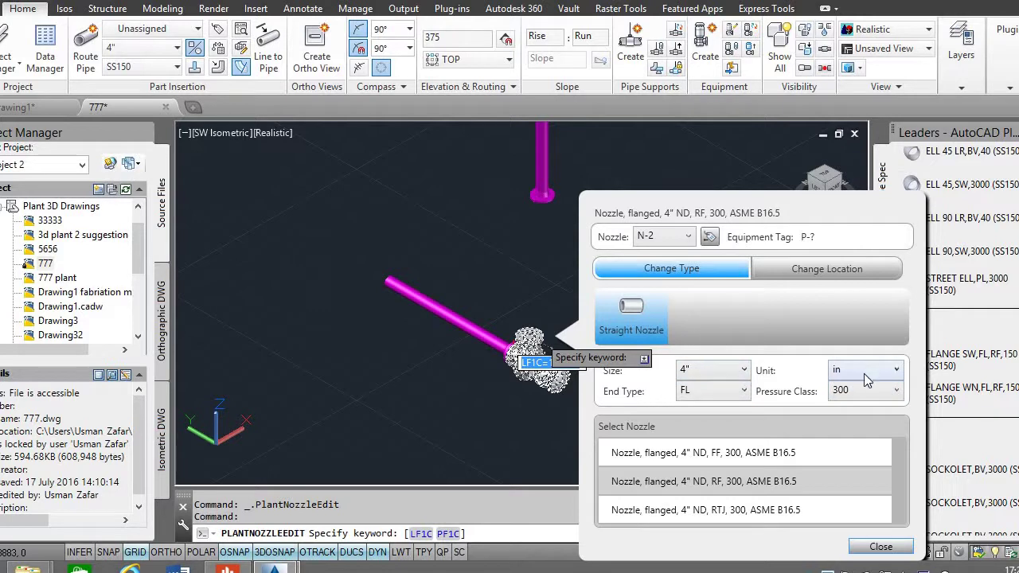
{"action": "left_click", "coordinate": [853, 392]}
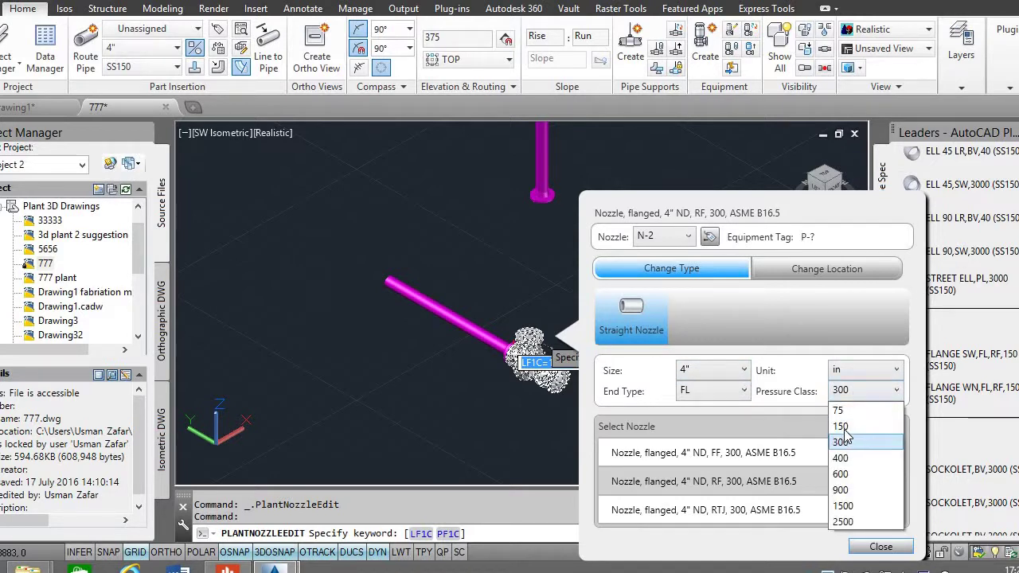
{"action": "left_click", "coordinate": [849, 427]}
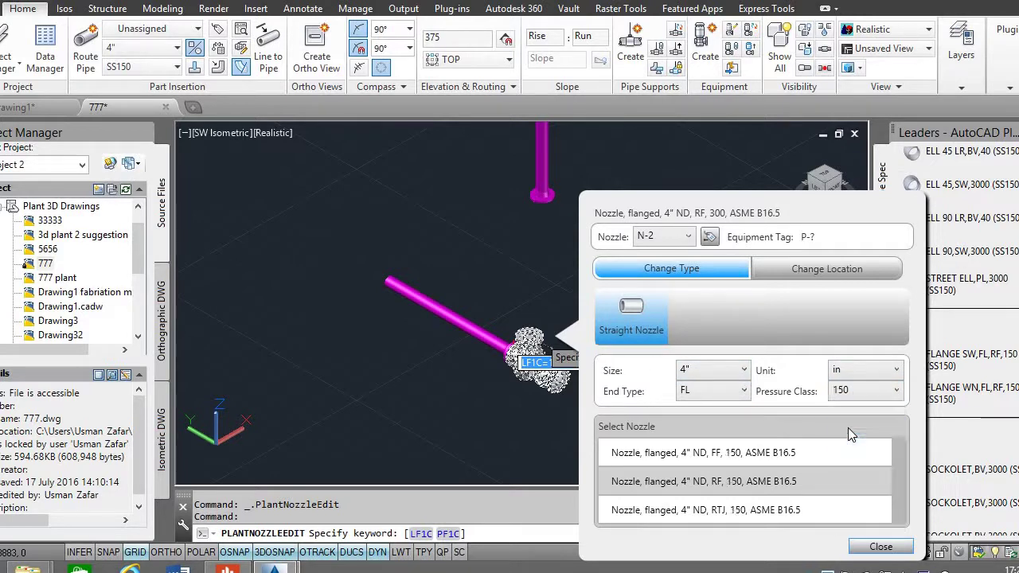
{"action": "left_click", "coordinate": [748, 481]}
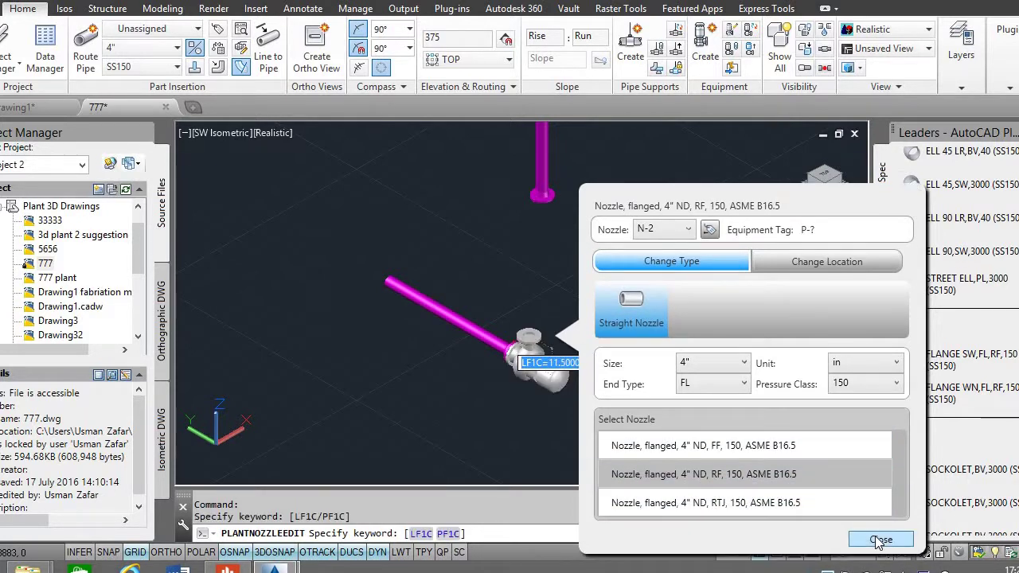
{"action": "left_click", "coordinate": [879, 542]}
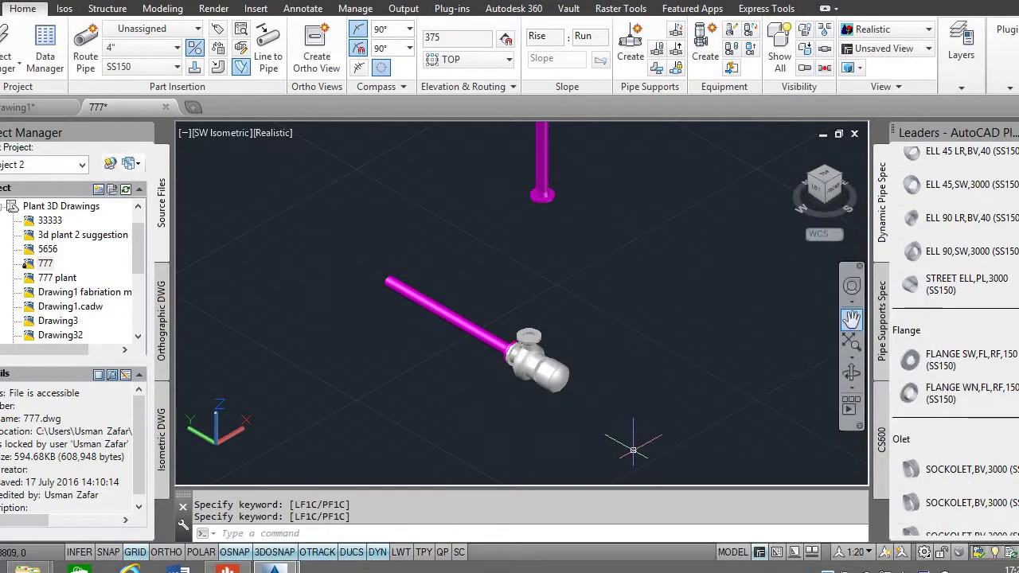
{"action": "left_click", "coordinate": [634, 451]}
Move the pump and horizontal pipe up, snapping the top nozzle node onto the vertical pipe's lower end.
{"action": "left_click", "coordinate": [342, 261]}
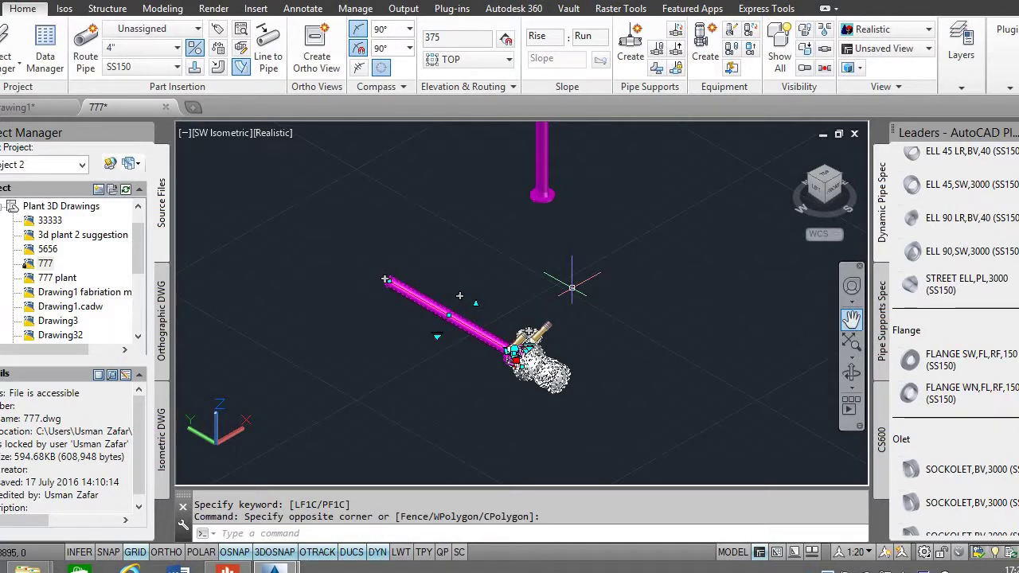
{"action": "type", "text": "m"}
{"action": "key", "text": "Return"}
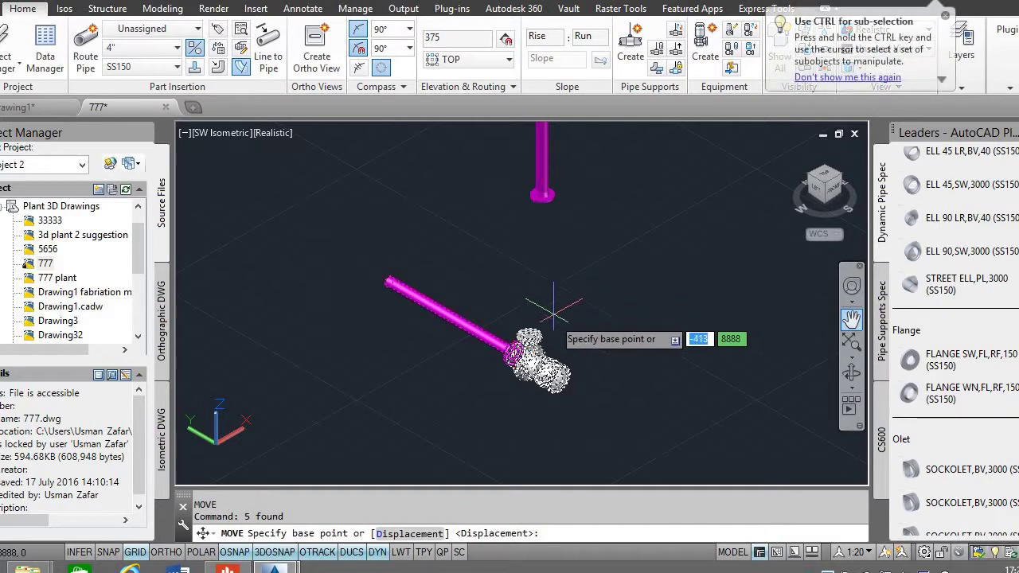
{"action": "right_click", "coordinate": [546, 351], "text": "shift"}
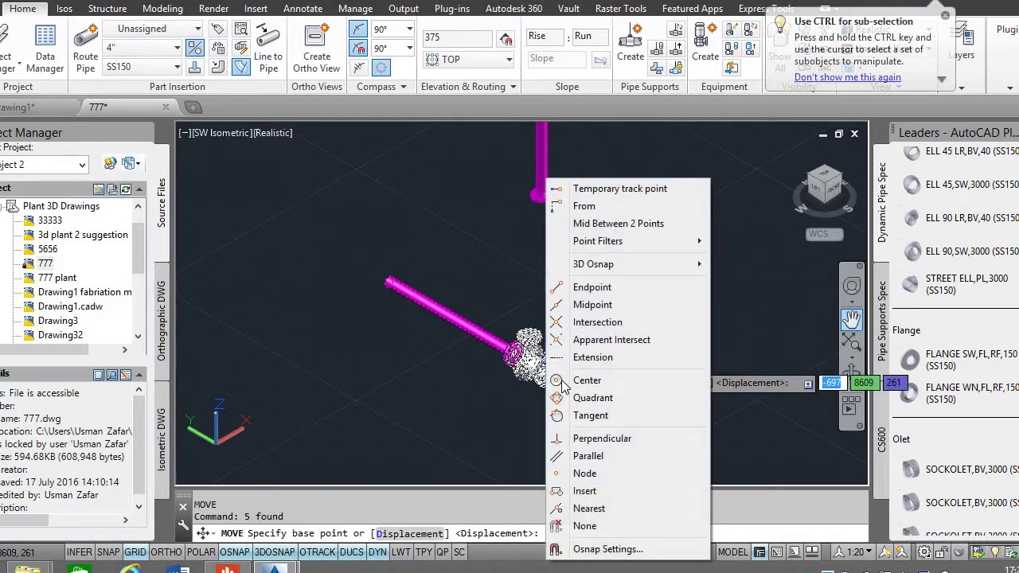
{"action": "left_click", "coordinate": [585, 473]}
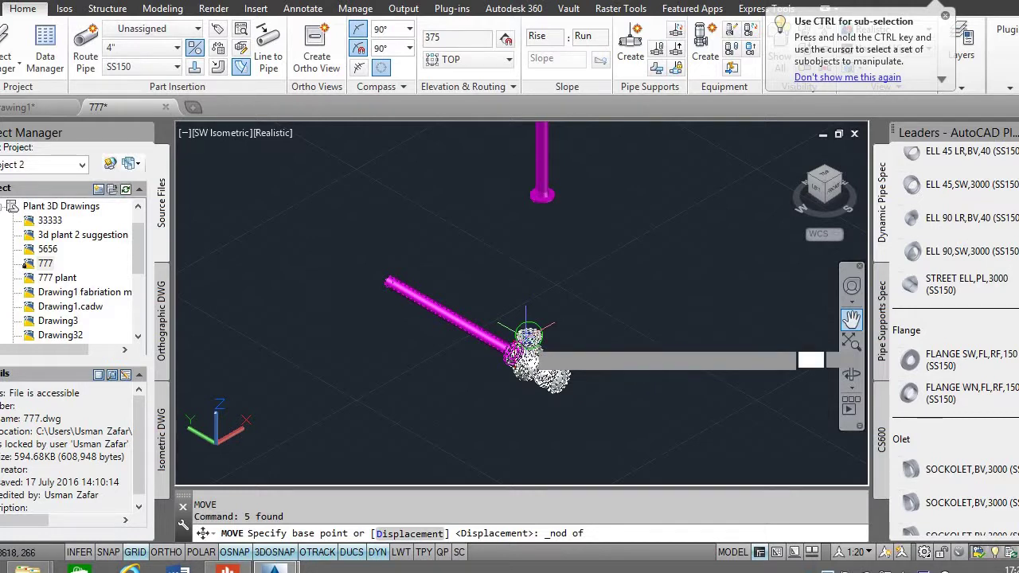
{"action": "left_click", "coordinate": [527, 333]}
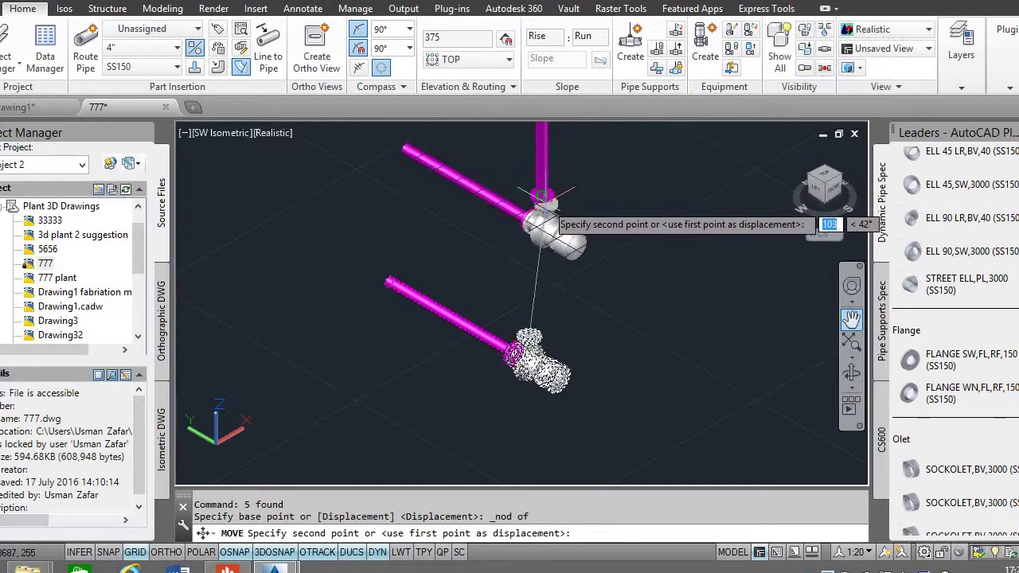
{"action": "right_click", "coordinate": [543, 223], "text": "shift"}
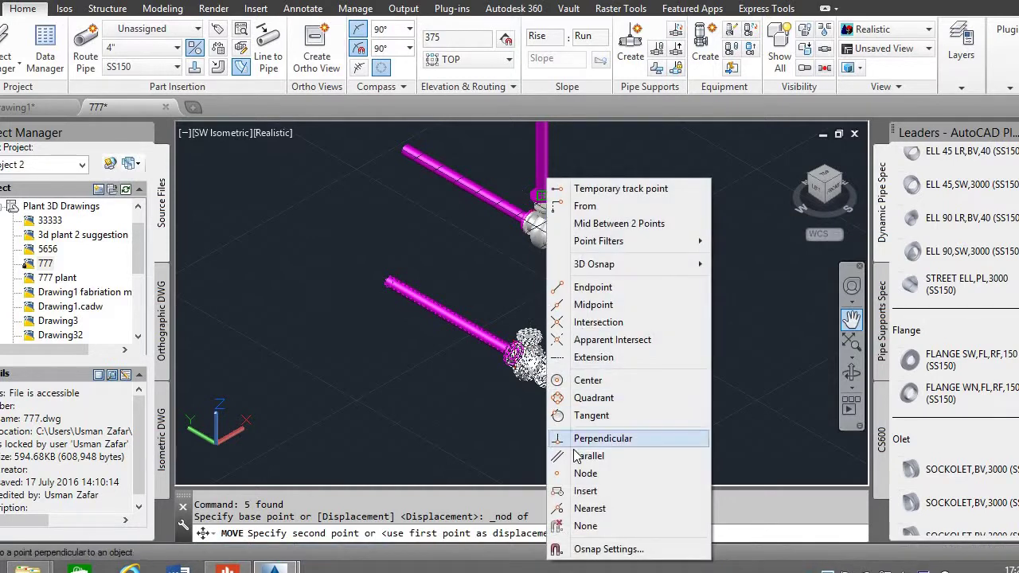
{"action": "left_click", "coordinate": [589, 473]}
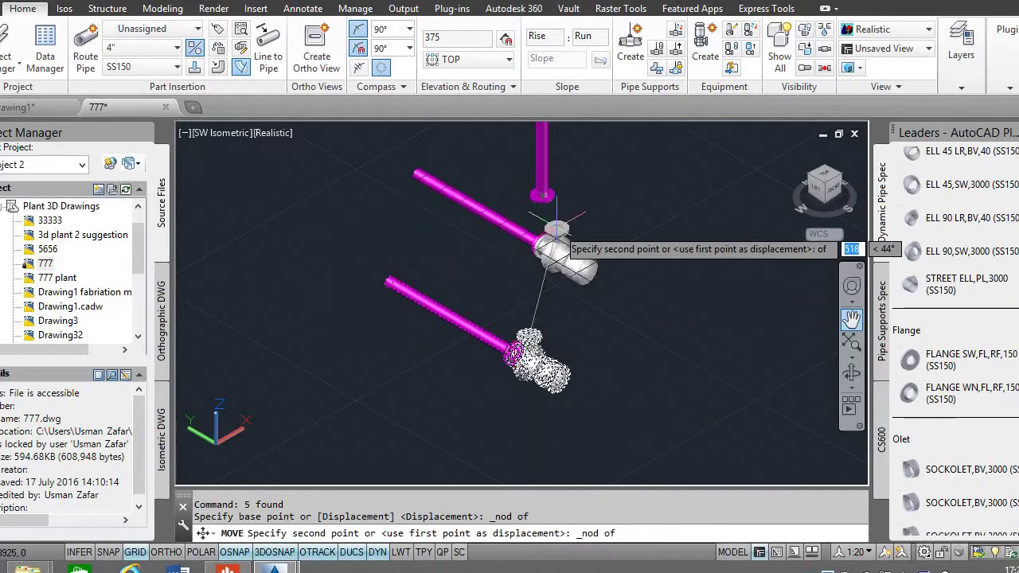
{"action": "left_click", "coordinate": [542, 195]}
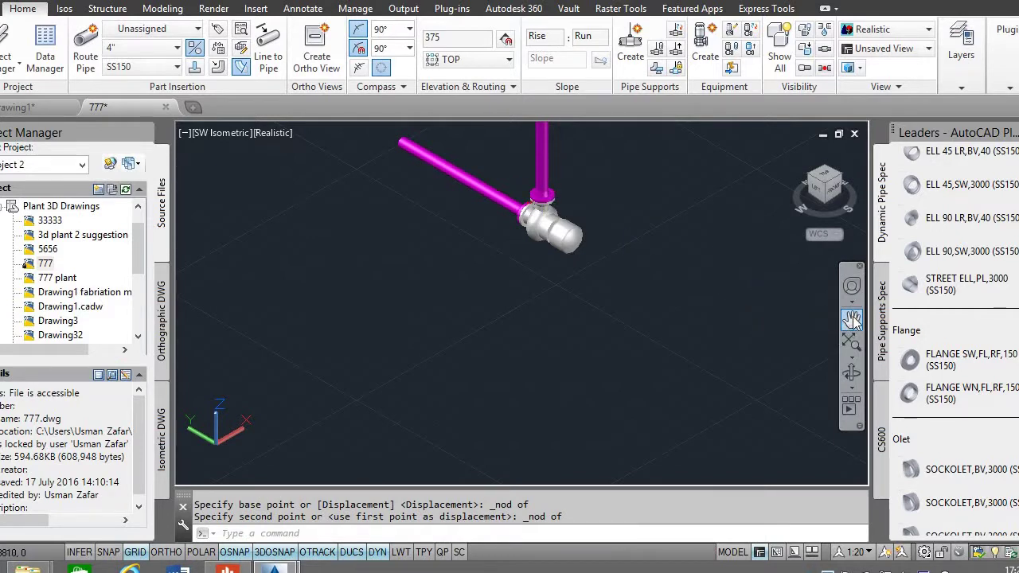
{"action": "left_click", "coordinate": [852, 319]}
{"action": "scroll", "coordinate": [607, 269], "scroll_direction": "up", "scroll_amount": 1}
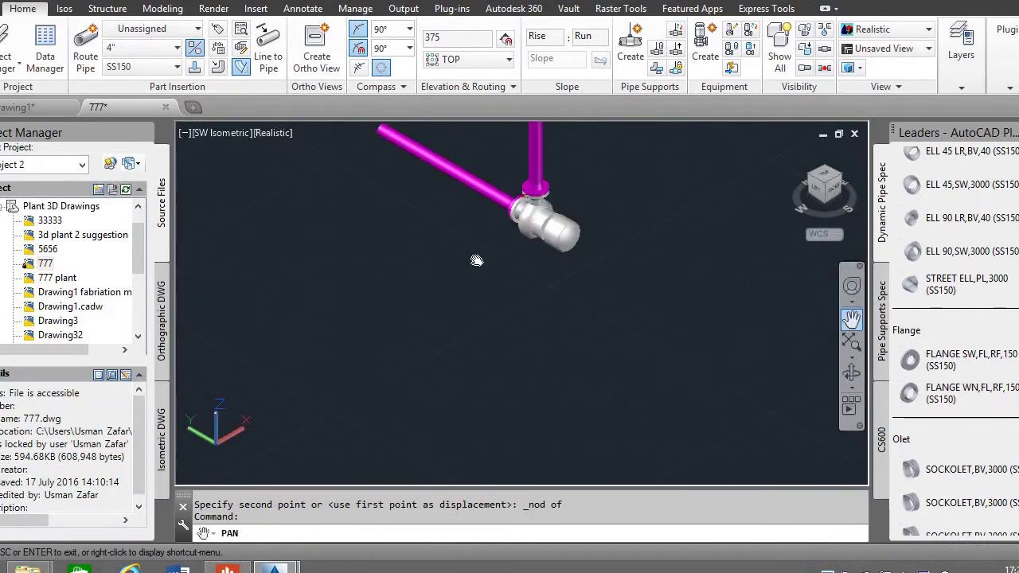
{"action": "left_click_drag", "start_coordinate": [476, 261], "coordinate": [517, 287]}
{"action": "scroll", "coordinate": [518, 286], "scroll_direction": "up", "scroll_amount": 3}
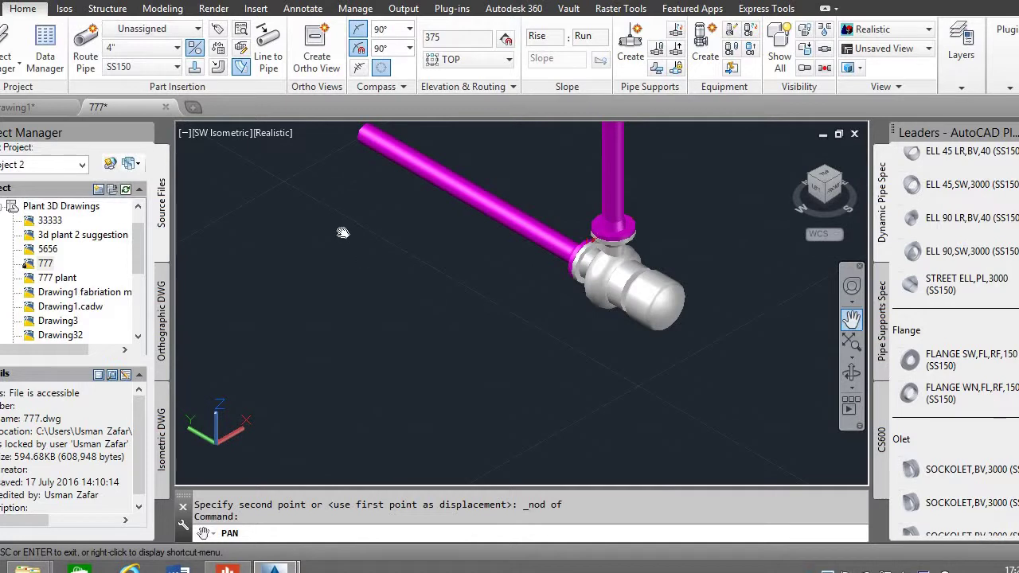
{"action": "left_click_drag", "start_coordinate": [343, 233], "coordinate": [448, 315]}
{"action": "key", "text": "Escape"}
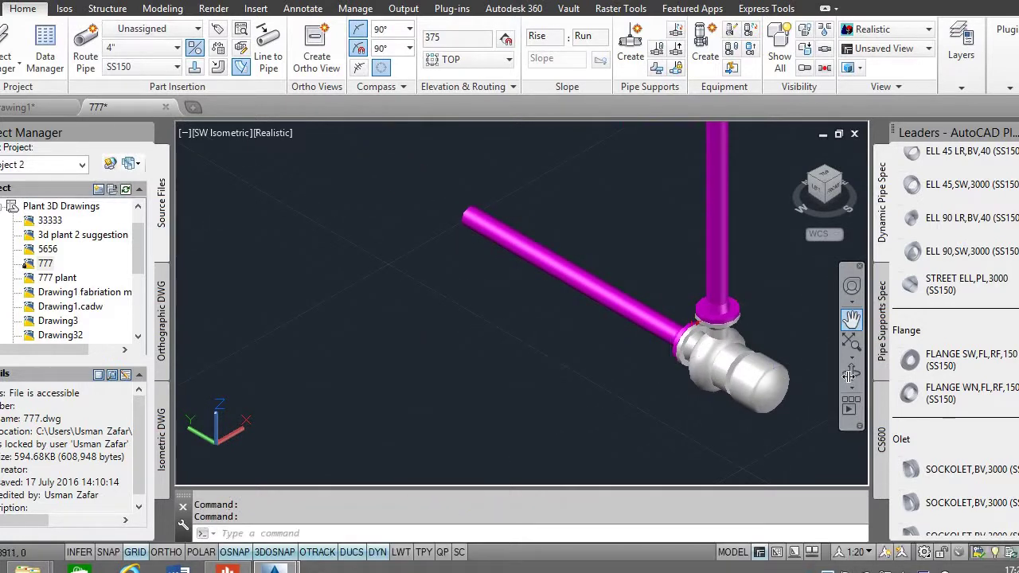
{"action": "left_click", "coordinate": [851, 374]}
{"action": "left_click_drag", "start_coordinate": [546, 371], "coordinate": [736, 405]}
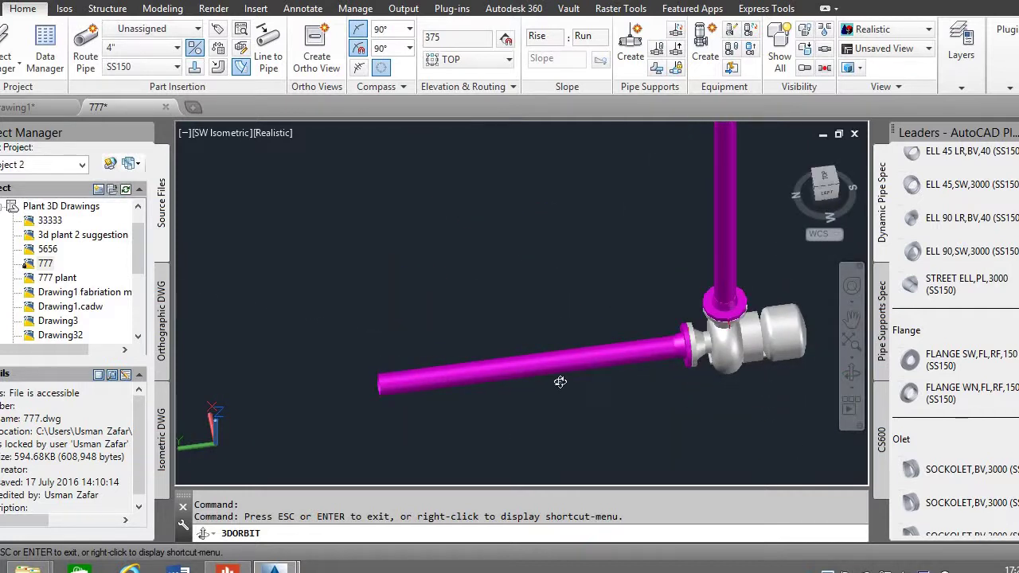
{"action": "left_click_drag", "start_coordinate": [560, 382], "coordinate": [702, 384]}
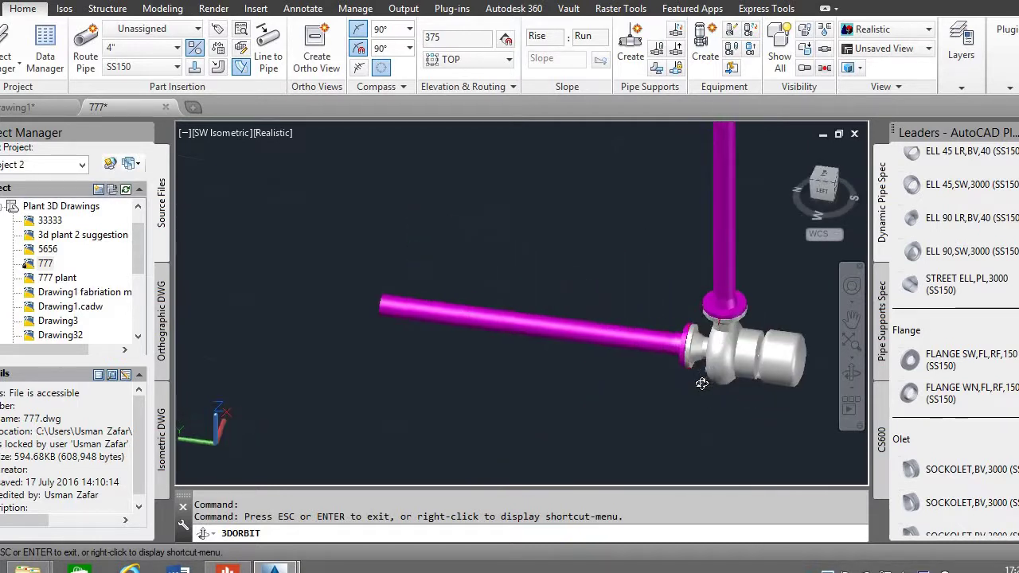